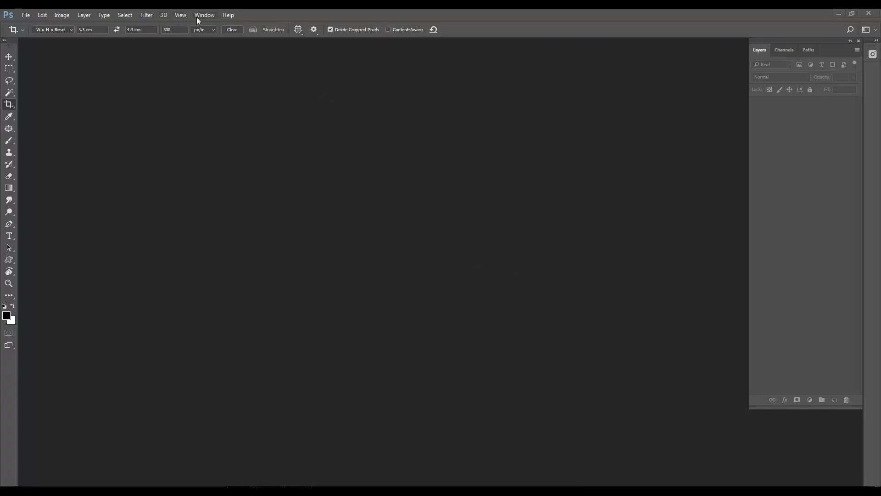
Switch to the Motion workspace and open clip 01 from SELECTED VIDEO as a timeline layer.
left_click(204, 17)
mouse_move(192, 106)
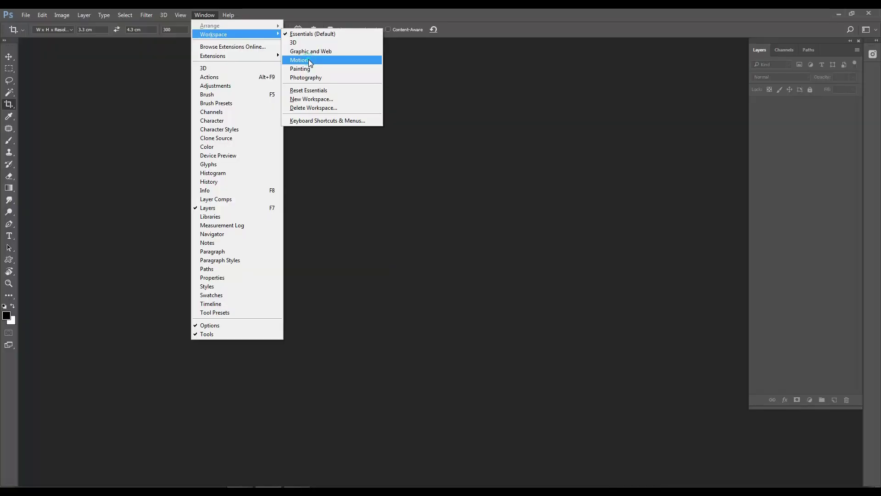
left_click(308, 61)
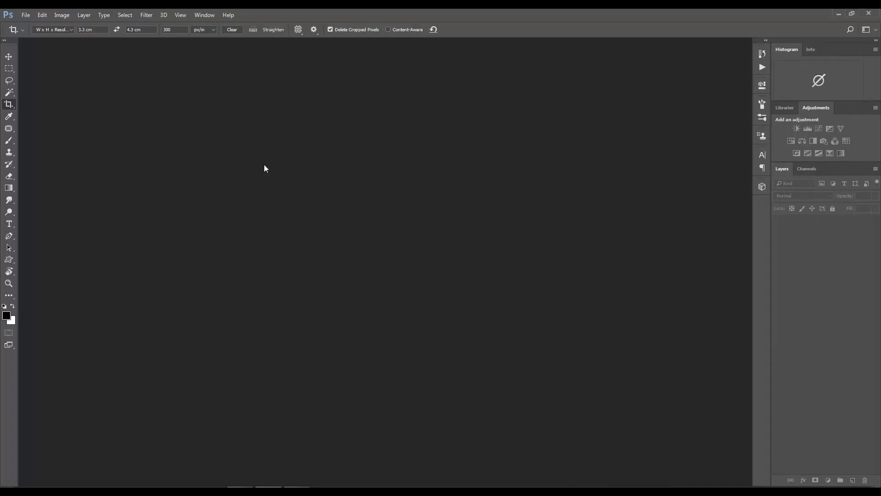
left_click(25, 14)
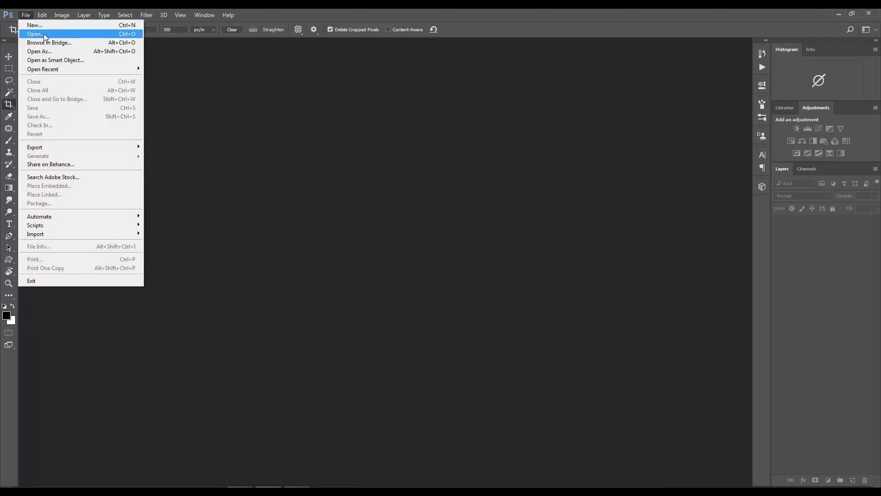
left_click(27, 24)
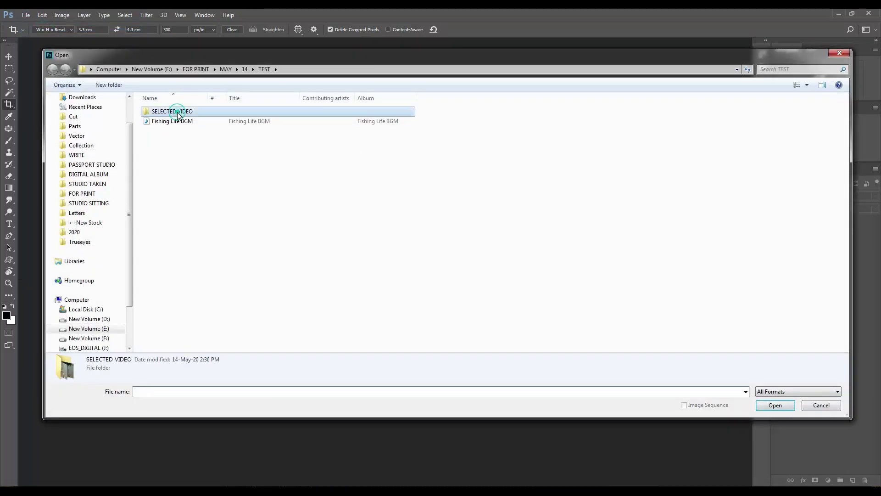
double_click(177, 112)
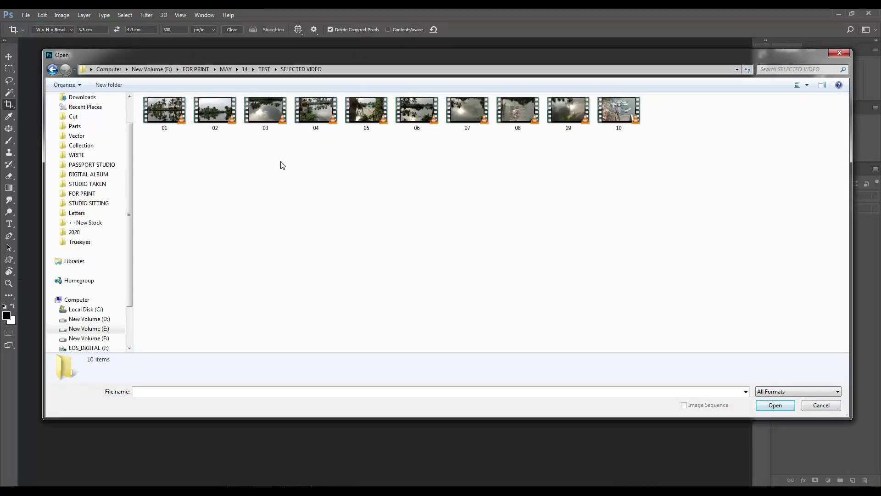
left_click_drag(423, 55, 399, 52)
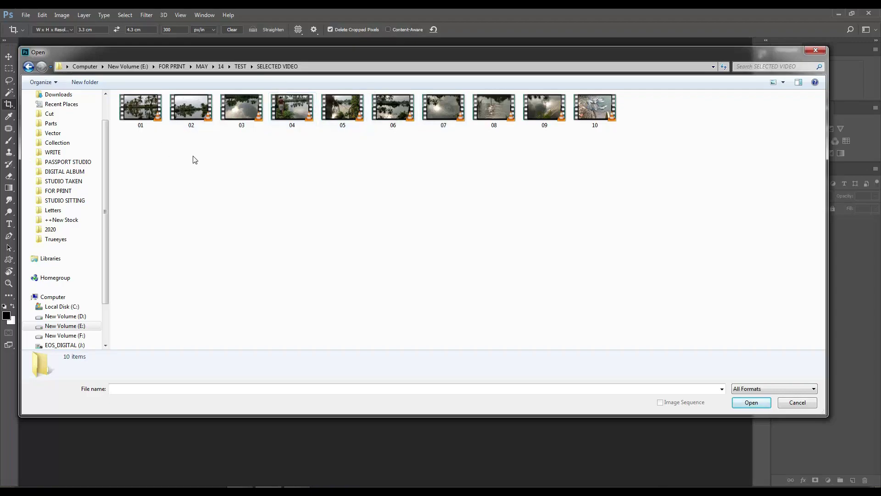
left_click(143, 114)
left_click(750, 402)
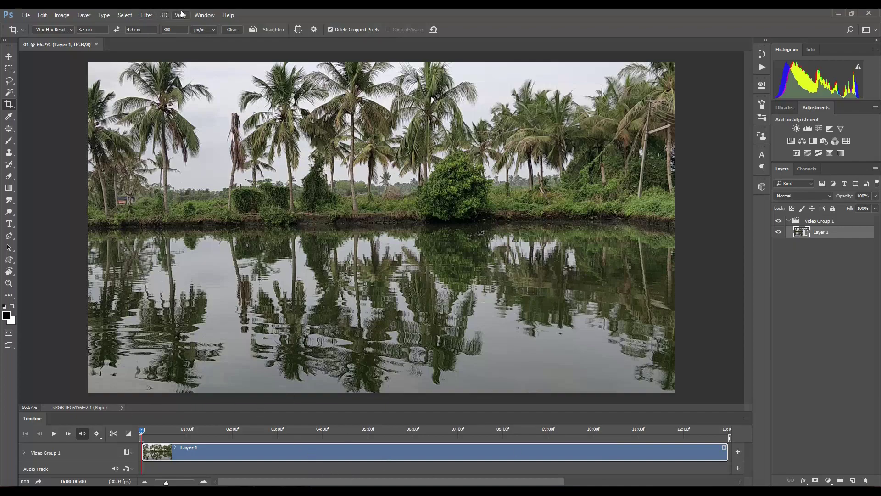
Play through the palm-tree clip 01, then park the playhead at 0:00:07:11.
left_click(204, 16)
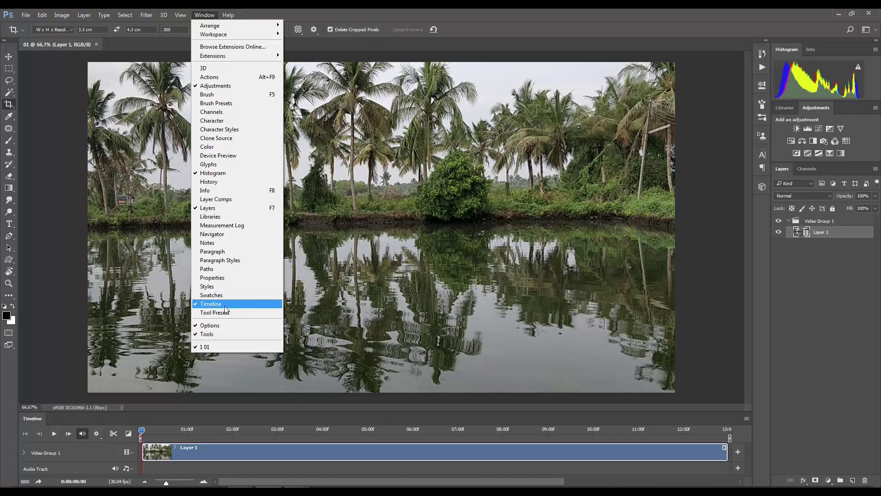
left_click(345, 345)
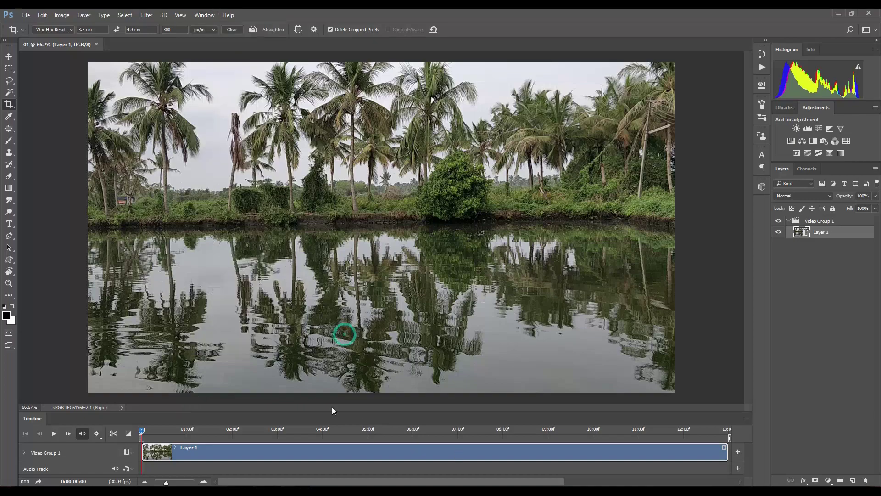
mouse_move(144, 430)
left_mouse_down()
mouse_move(269, 433)
mouse_move(312, 444)
mouse_move(457, 441)
mouse_move(385, 438)
left_mouse_up()
left_click(155, 434)
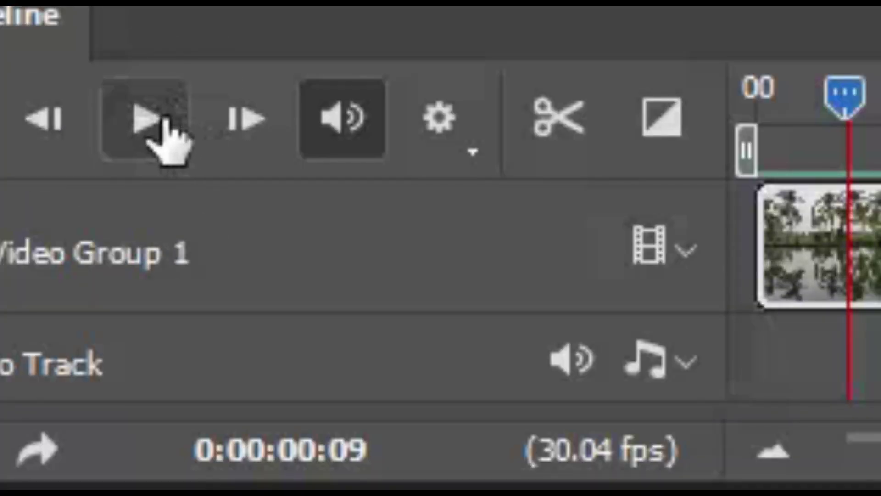
left_click(162, 118)
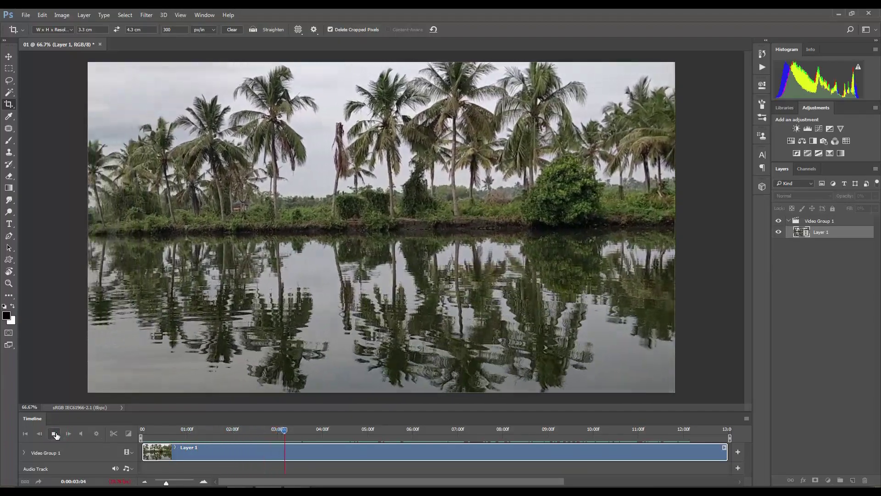
left_click(144, 436)
mouse_move(143, 442)
left_mouse_down()
mouse_move(561, 436)
mouse_move(133, 436)
mouse_move(173, 436)
left_mouse_up()
mouse_move(229, 439)
left_mouse_down()
mouse_move(725, 425)
mouse_move(705, 435)
mouse_move(83, 459)
mouse_move(107, 458)
left_mouse_up()
left_click_drag(143, 429, 475, 431)
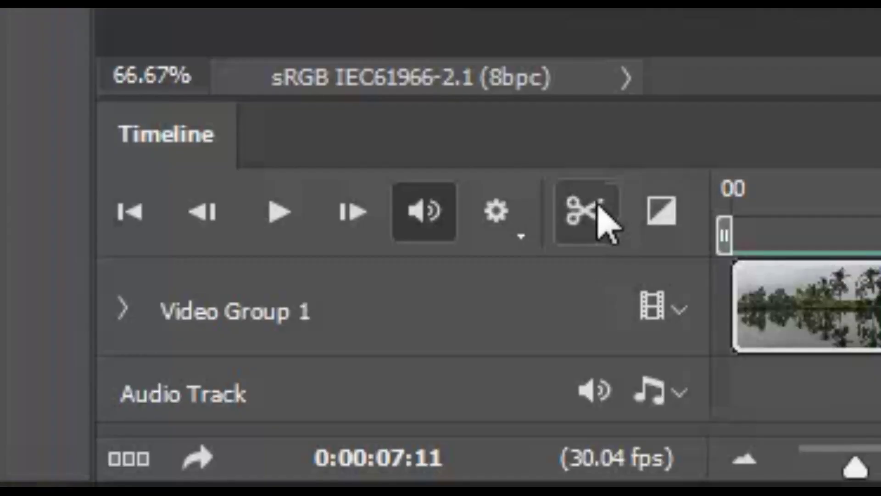
Split clip 01 at seven seconds, delete the Layer 1 copy tail, and scrub to review.
left_click(593, 211)
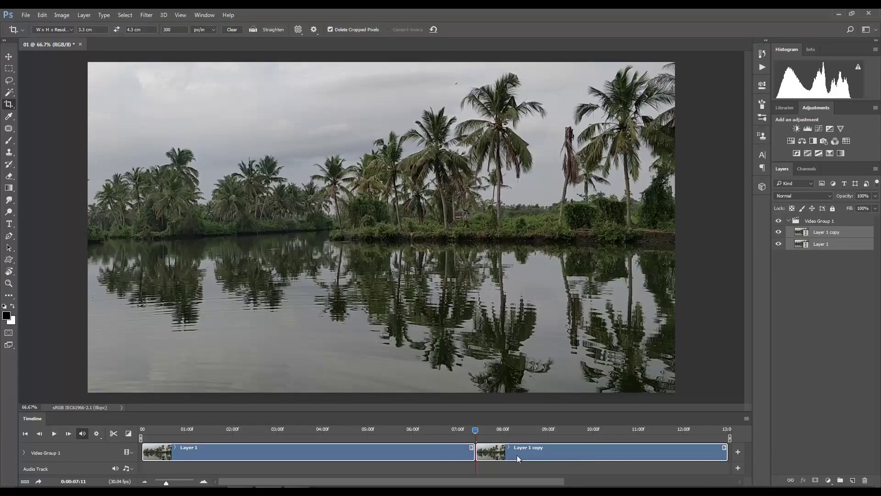
left_click_drag(498, 454, 505, 448)
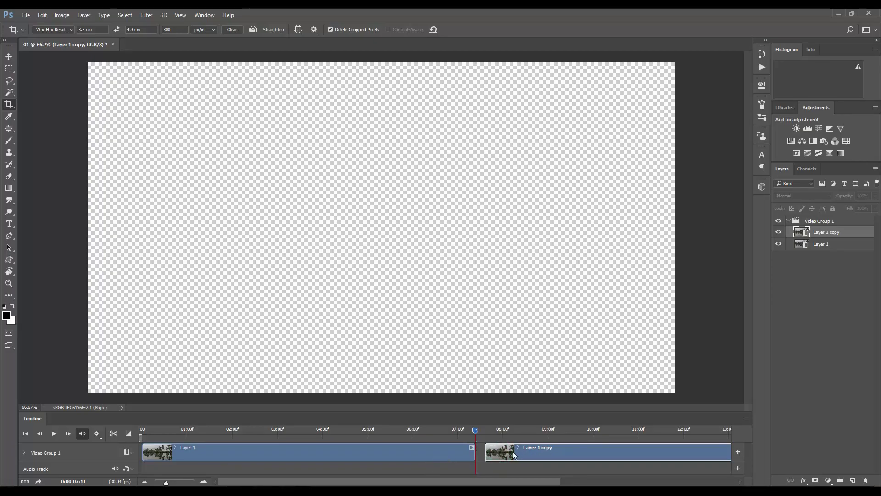
left_click(511, 450)
key("Delete")
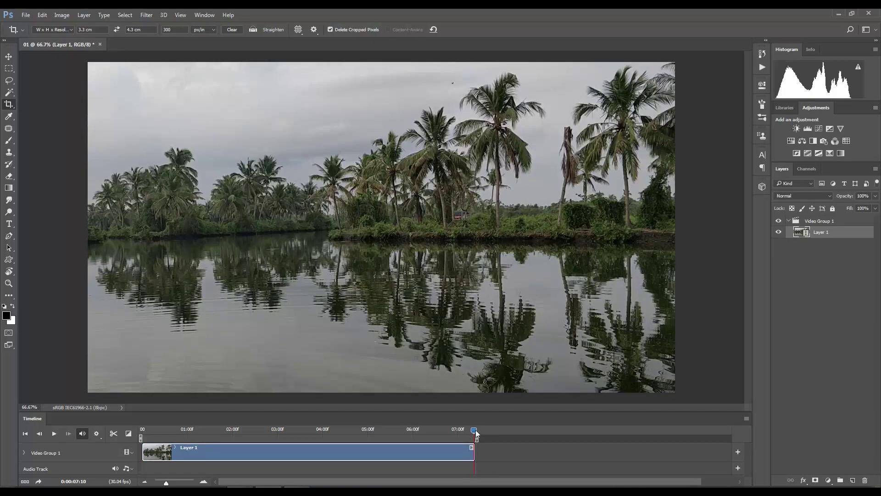
left_click_drag(475, 429, 117, 440)
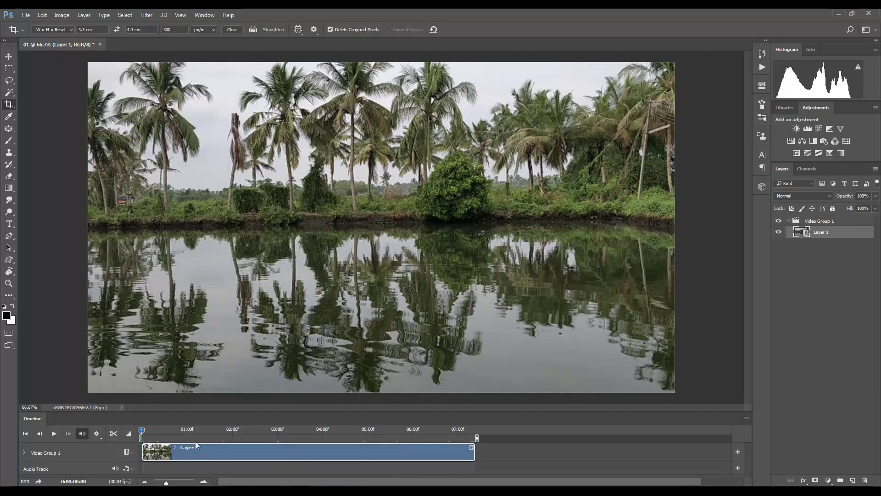
left_click_drag(194, 441, 406, 445)
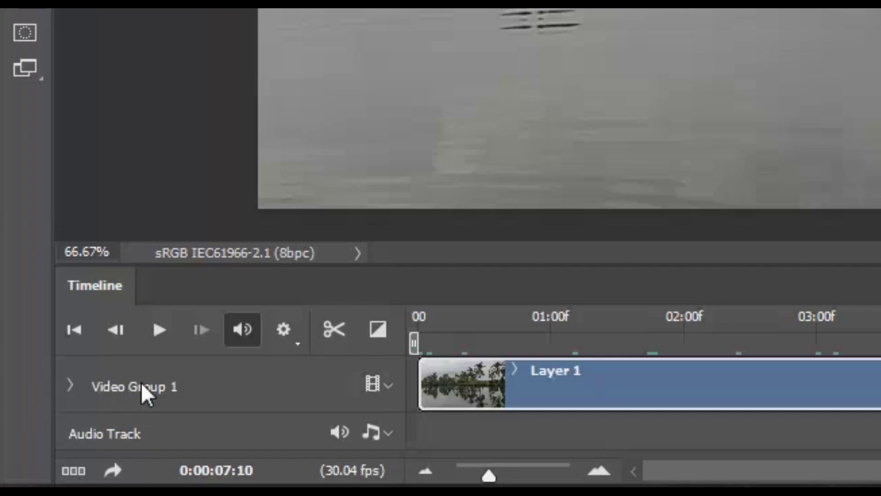
Add clip 02 to the video track after clip 01.
left_click(373, 383)
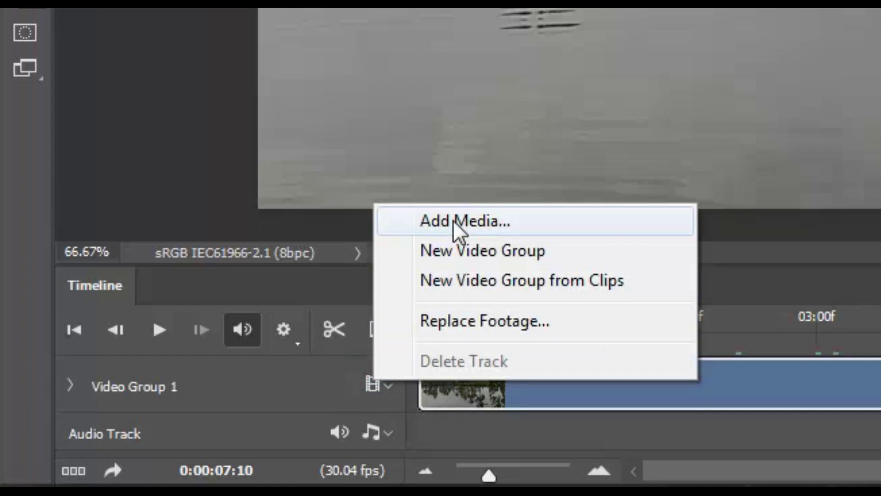
left_click(453, 221)
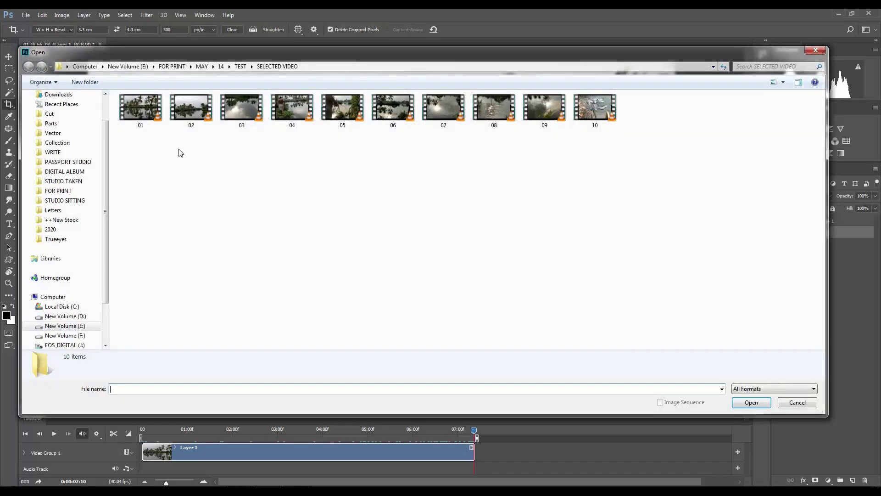
left_click(192, 106)
key("Return")
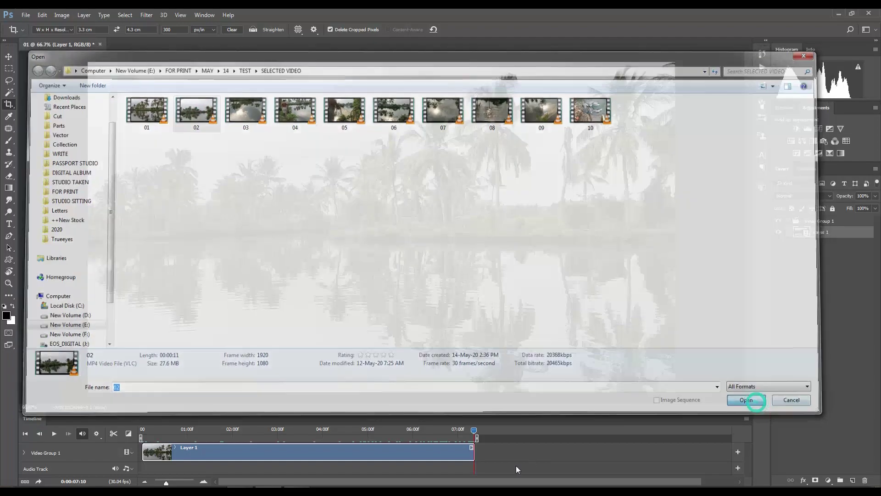
left_click_drag(446, 483, 477, 482)
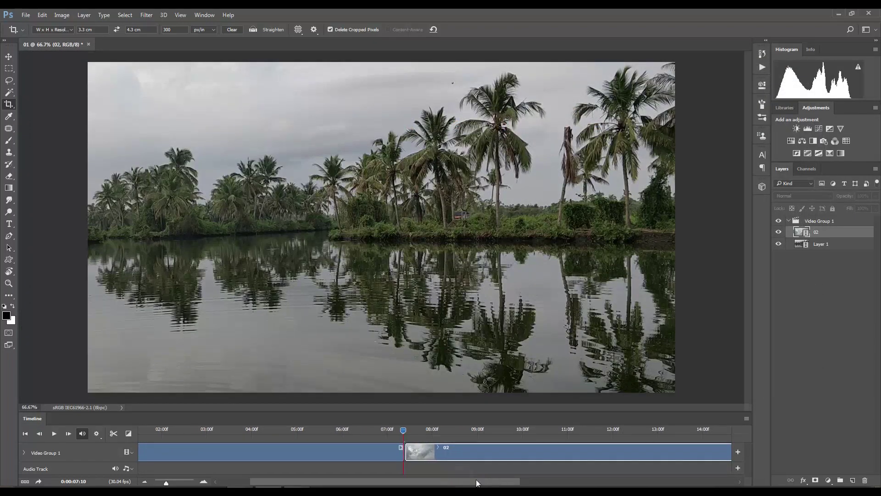
Split clip 02 at about 0:13:04 and delete its 02 copy tail.
mouse_move(403, 430)
left_mouse_down()
mouse_move(544, 443)
mouse_move(665, 439)
left_mouse_up()
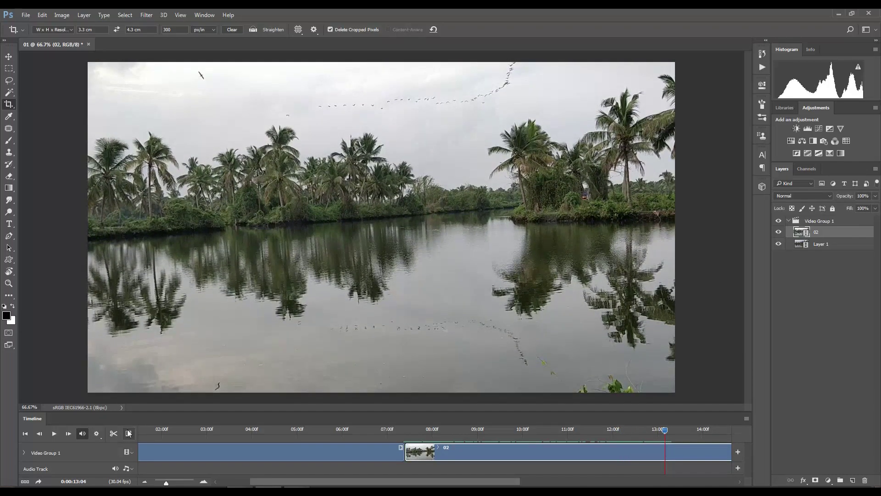
left_click(115, 434)
left_click(688, 453)
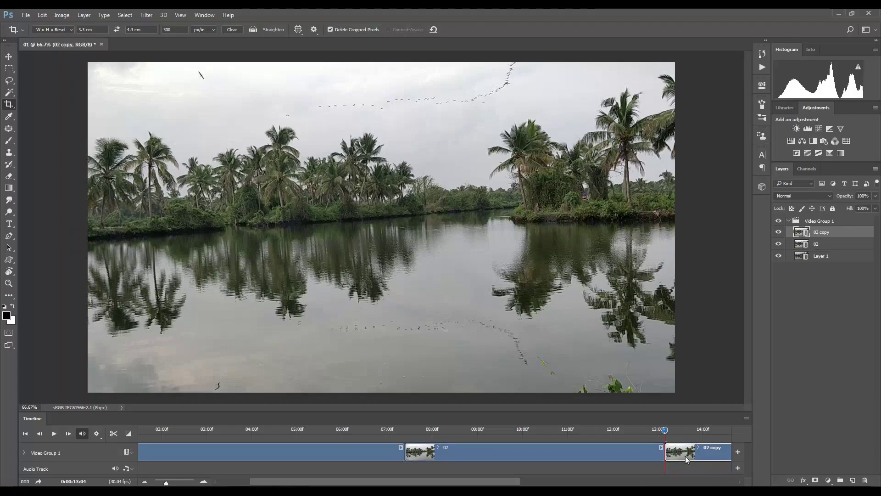
key("Delete")
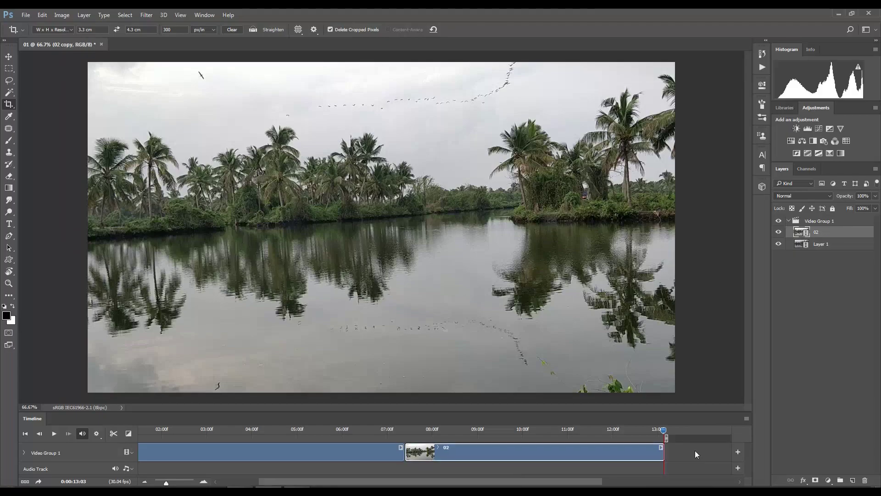
left_click_drag(545, 481, 647, 483)
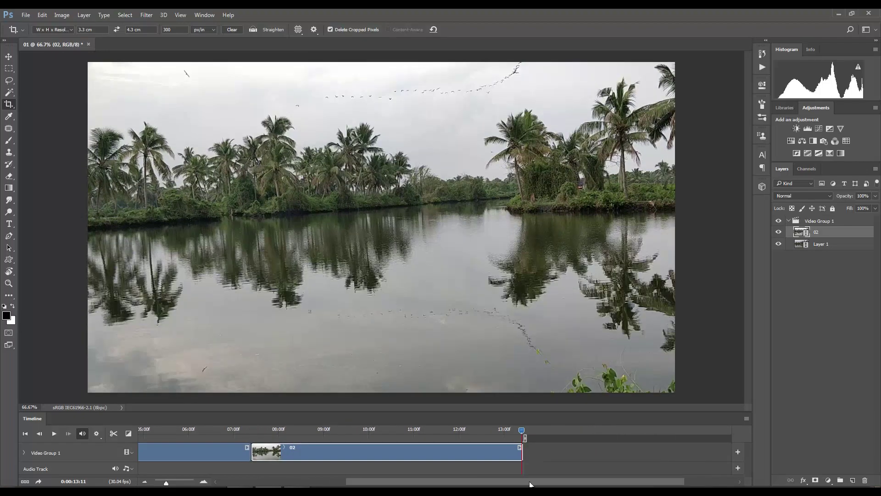
Add clip 03 to the video track after clip 02.
left_click(127, 452)
left_click(159, 396)
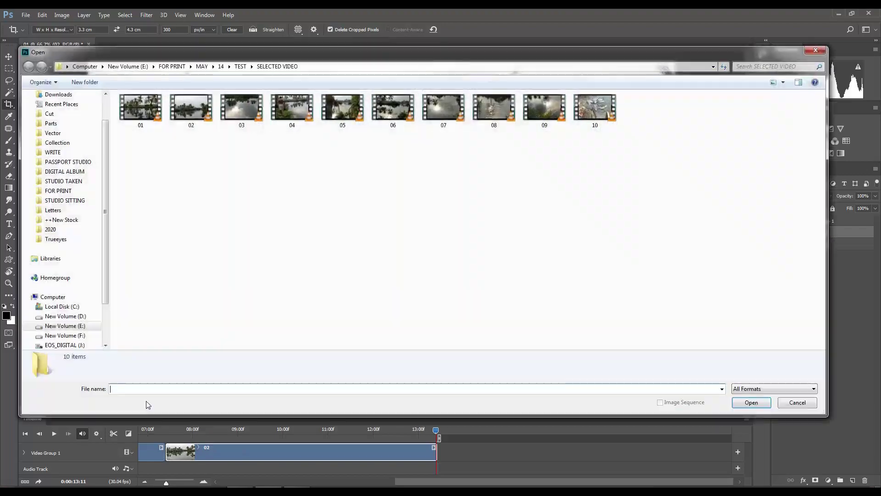
left_click(250, 108)
left_click(751, 403)
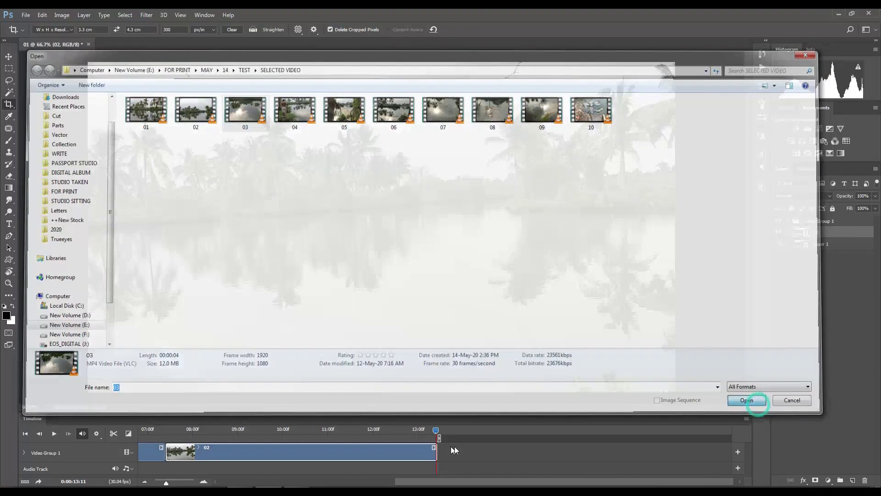
left_click_drag(443, 479, 454, 480)
Split clip 03 near 0:15:20 and delete the 03 copy tail.
mouse_move(335, 431)
left_mouse_down()
mouse_move(481, 443)
mouse_move(344, 436)
mouse_move(442, 436)
left_mouse_up()
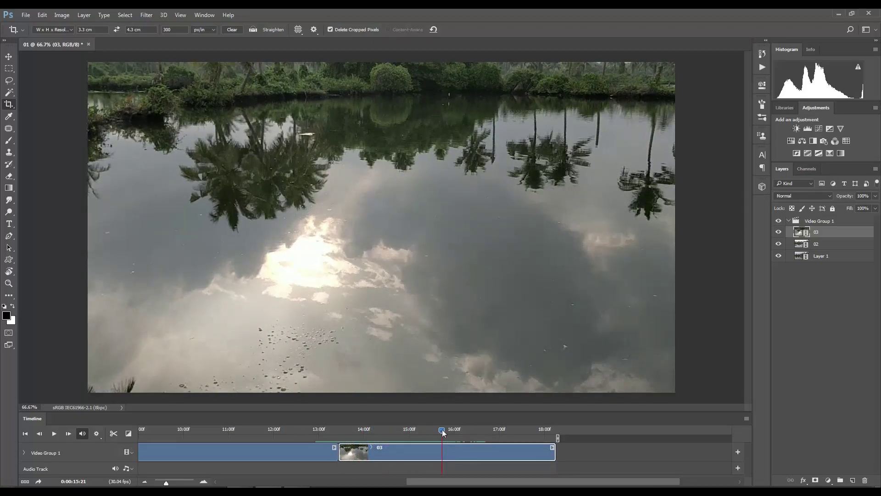
left_click(442, 428)
left_click(445, 455)
left_click(118, 432)
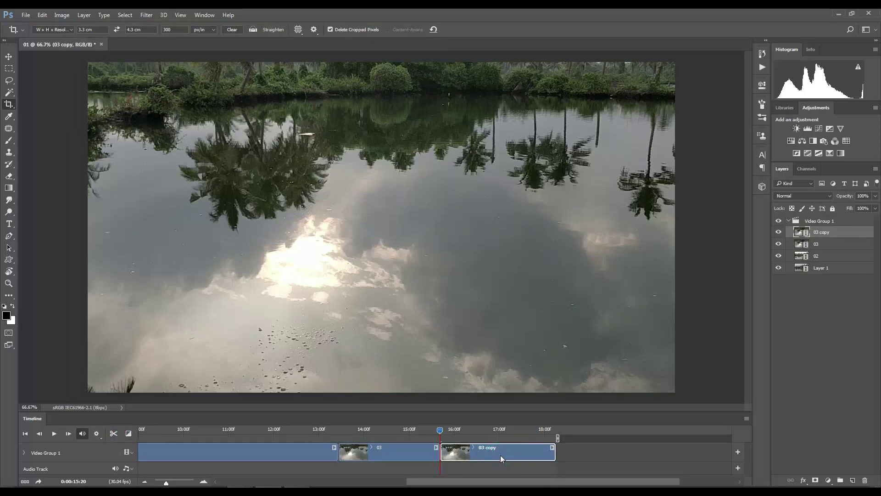
key("Delete")
Add clip 04 to the video track after clip 03.
left_click(126, 452)
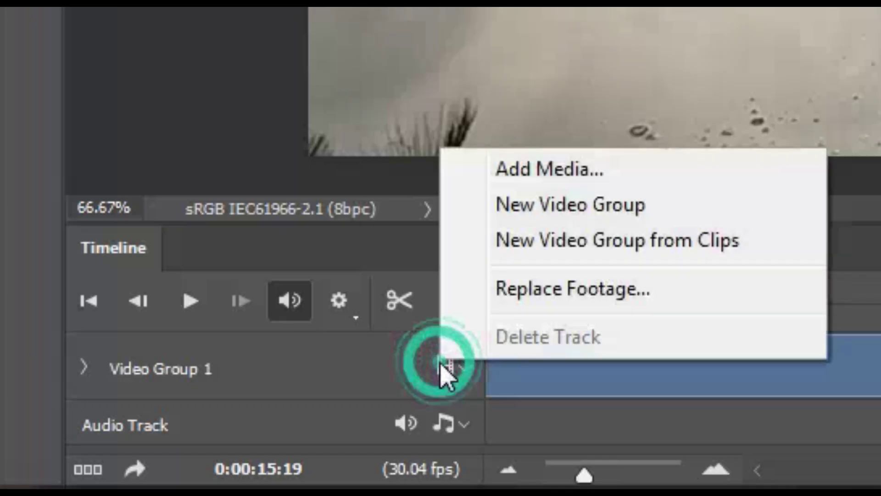
left_click(527, 180)
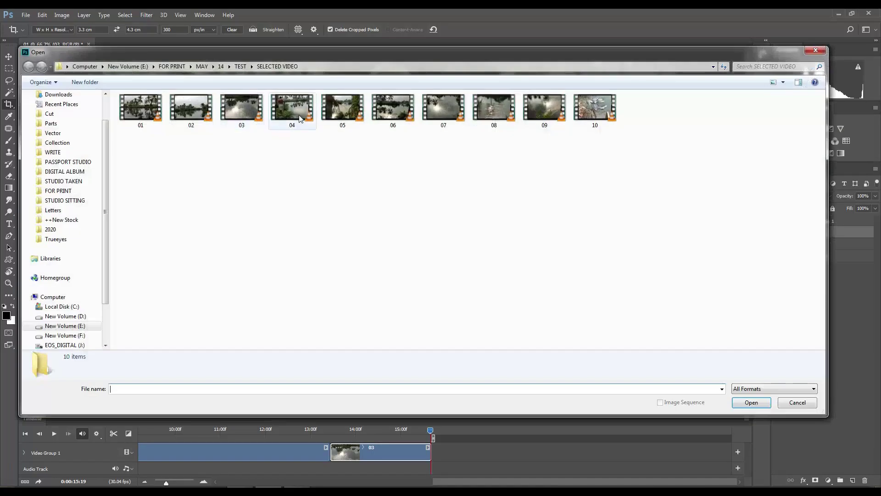
left_click(292, 108)
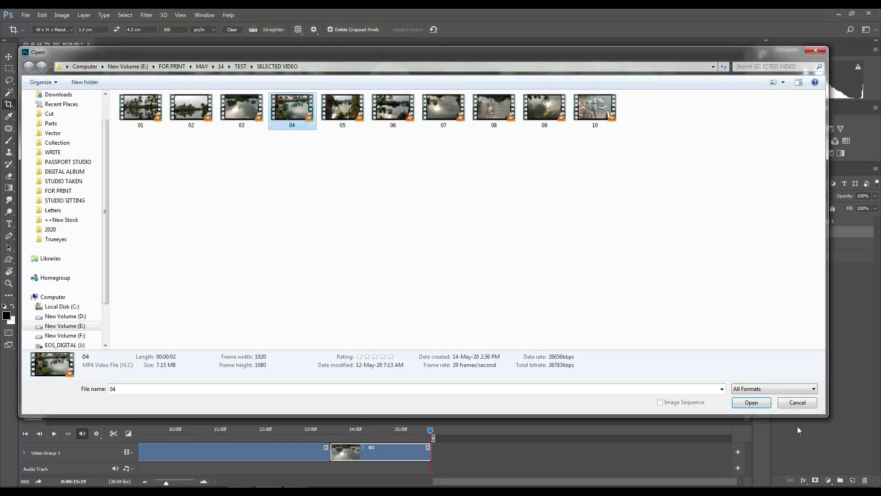
left_click(757, 403)
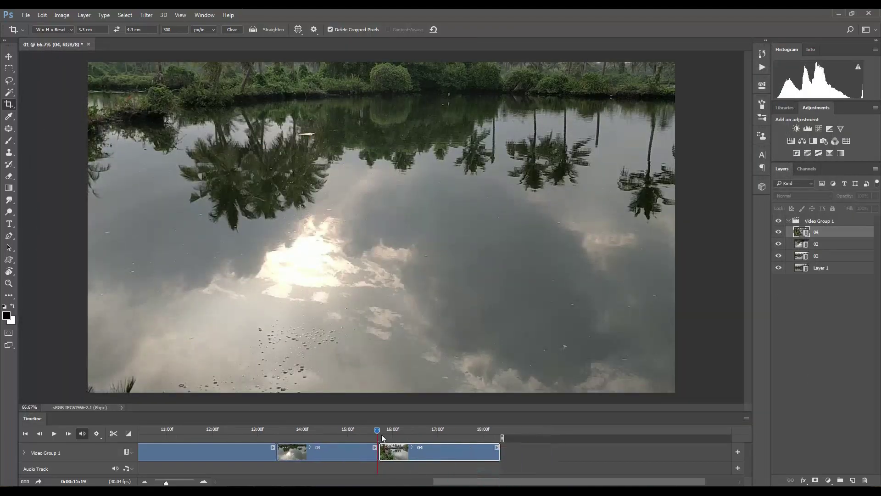
Split clip 04 around 16 seconds and delete its opening, keeping '04 copy'.
mouse_move(379, 431)
left_mouse_down()
mouse_move(444, 437)
mouse_move(425, 436)
left_mouse_up()
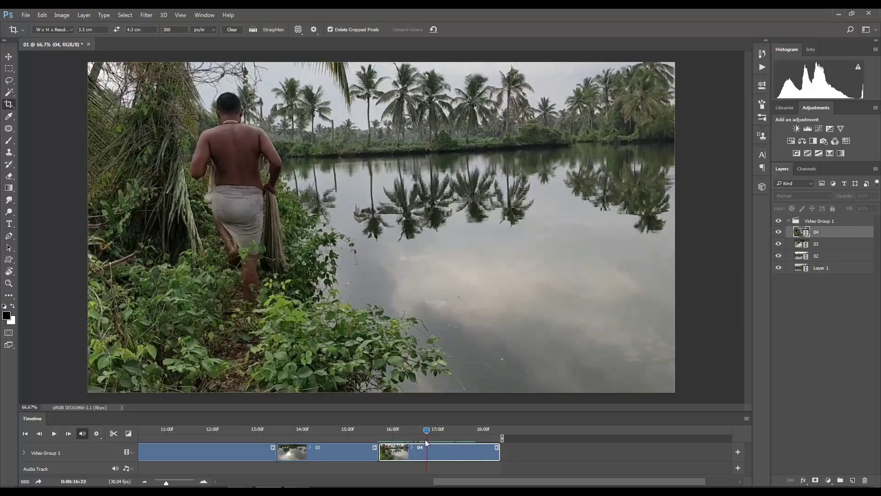
left_click(120, 433)
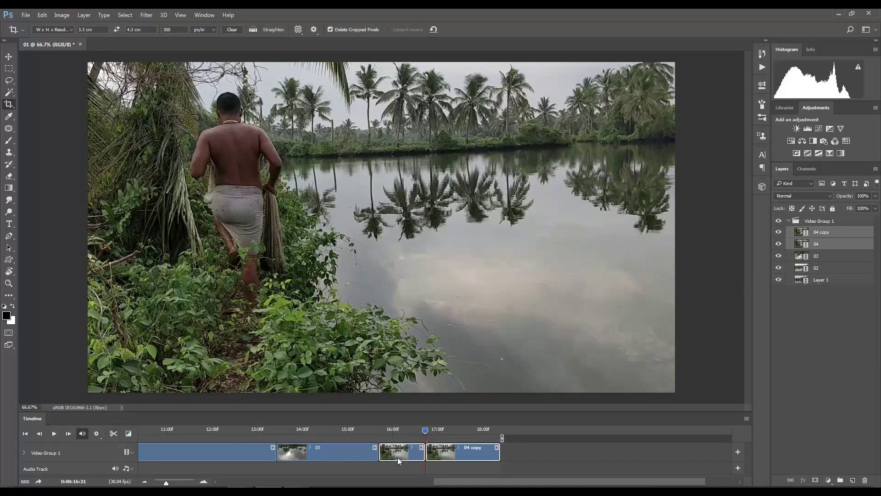
left_click(397, 455)
key("Delete")
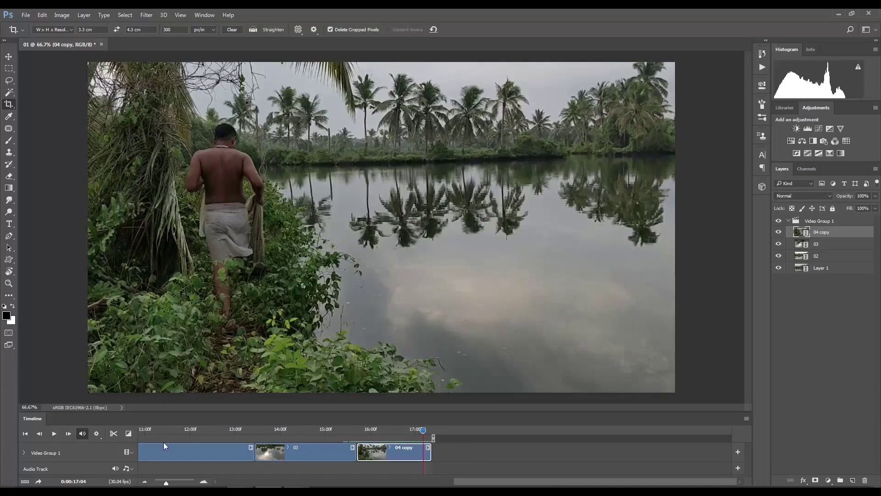
left_click(129, 452)
left_click(150, 399)
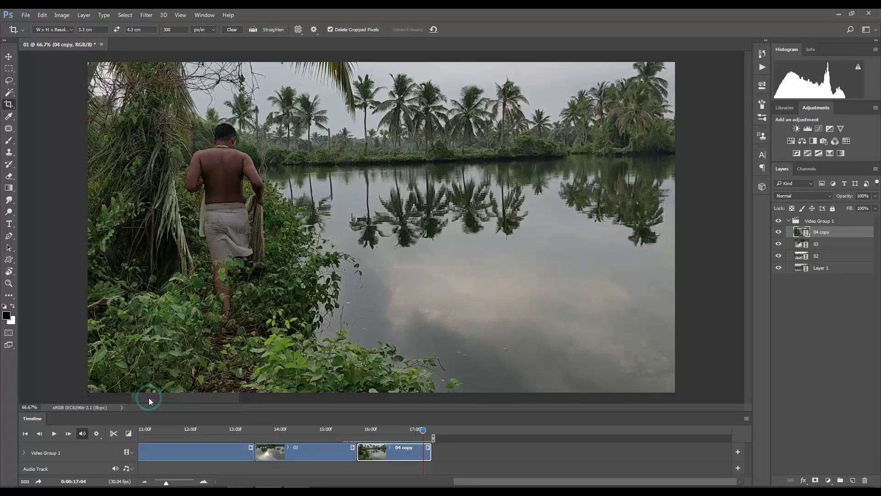
Add clip 05 to the timeline after '04 copy'.
left_click(351, 124)
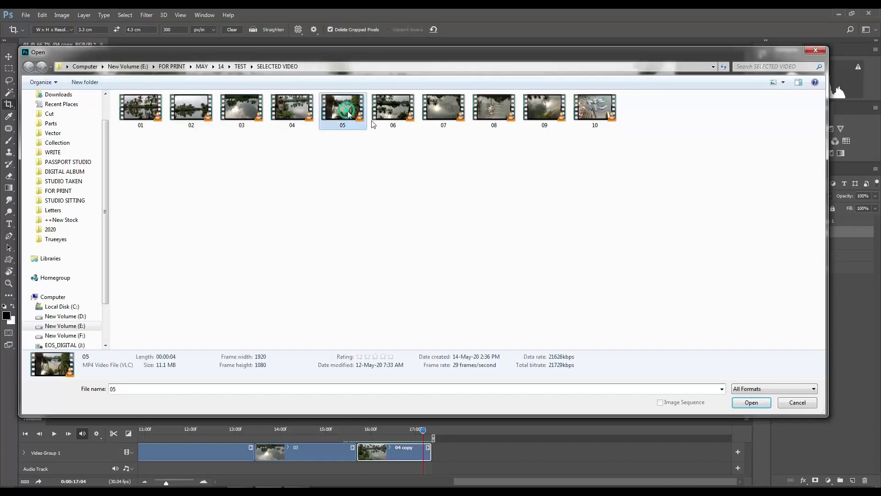
left_click(751, 402)
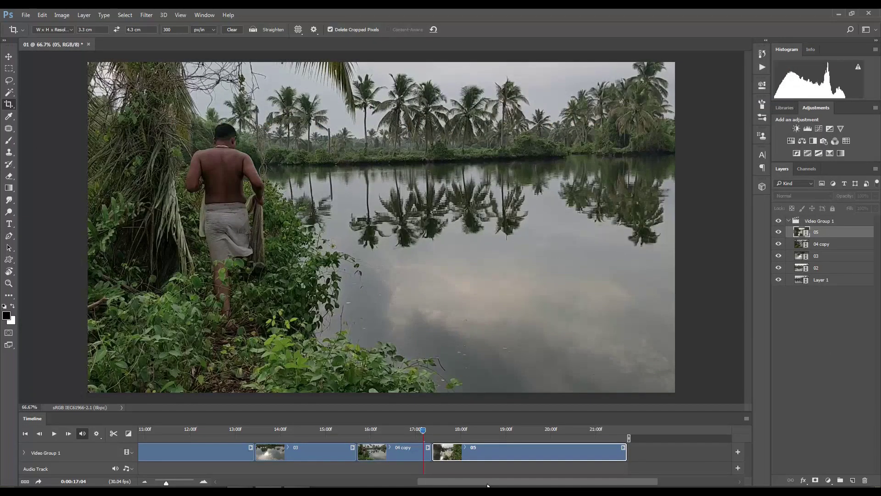
left_click_drag(487, 482, 523, 482)
Split clip 05 just before 19 seconds and delete the 05 copy tail.
left_click_drag(342, 432, 359, 434)
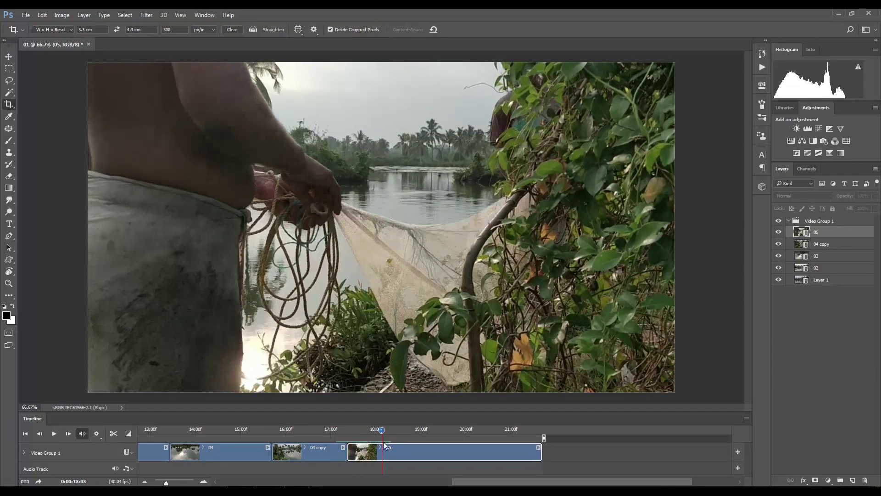
mouse_move(358, 434)
left_mouse_down()
mouse_move(437, 446)
mouse_move(417, 447)
left_mouse_up()
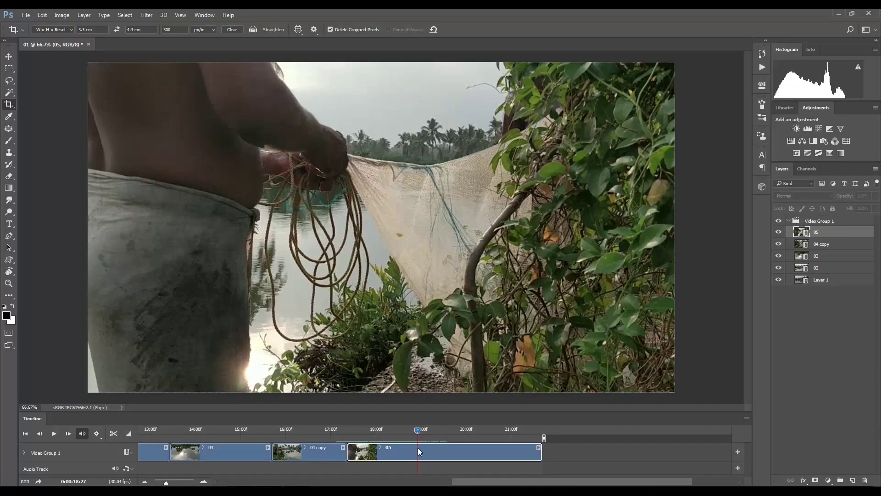
left_click(113, 433)
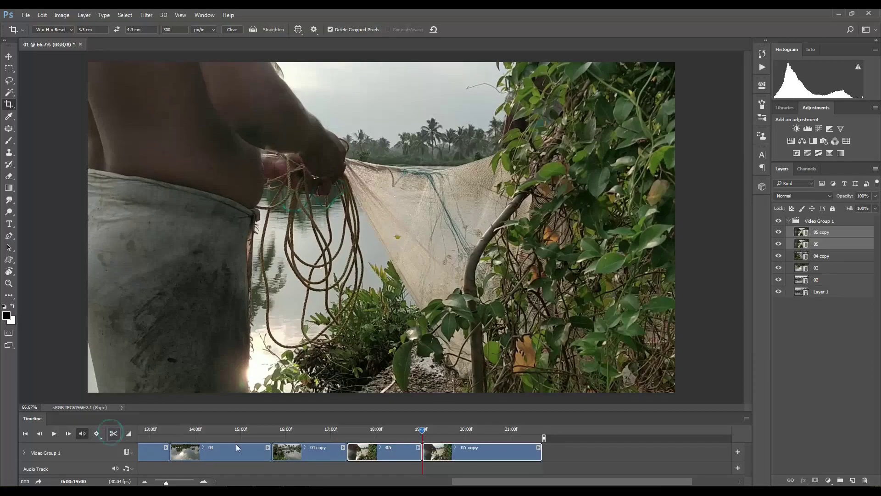
left_click(456, 455)
key("Delete")
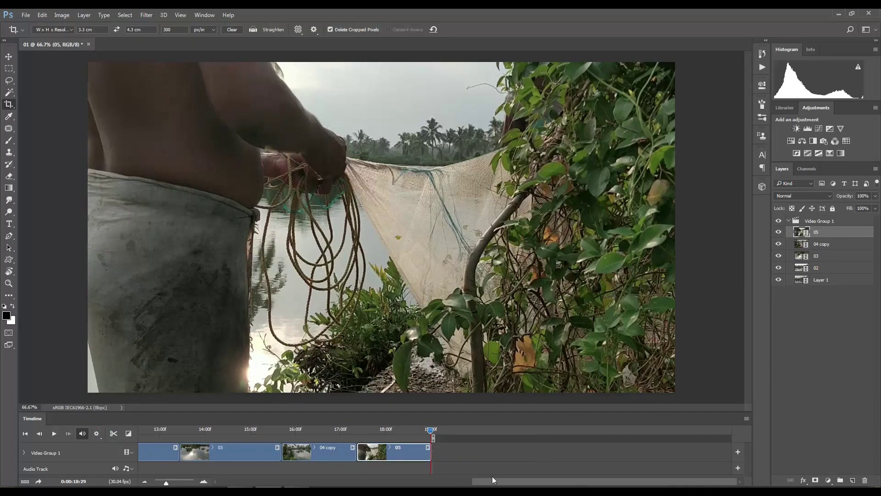
left_click(132, 453)
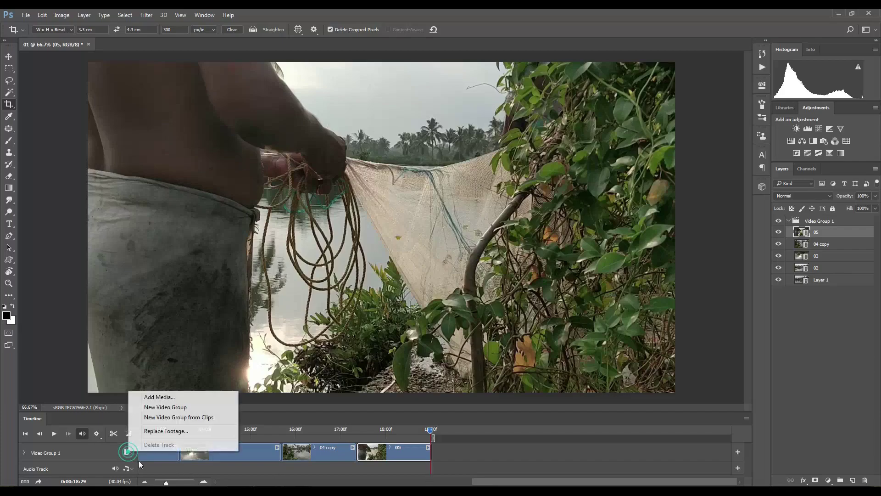
Add clip 06 to the timeline after clip 05.
left_click(171, 394)
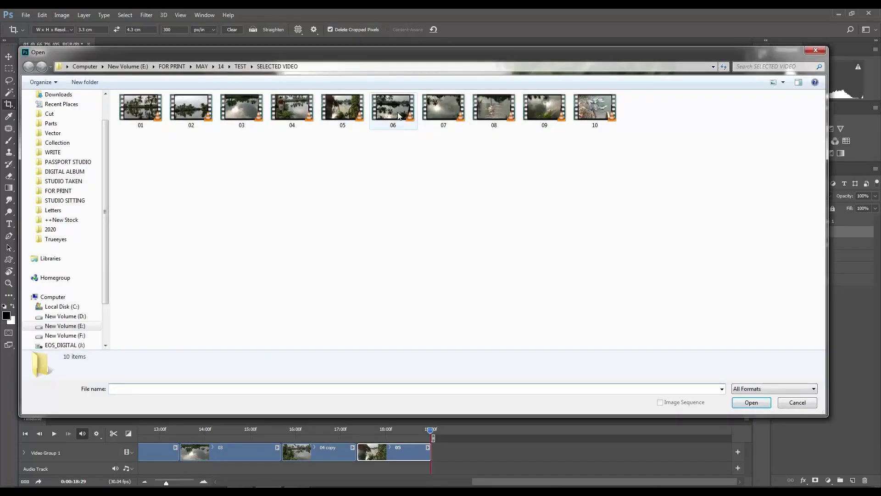
left_click(399, 116)
left_click(751, 403)
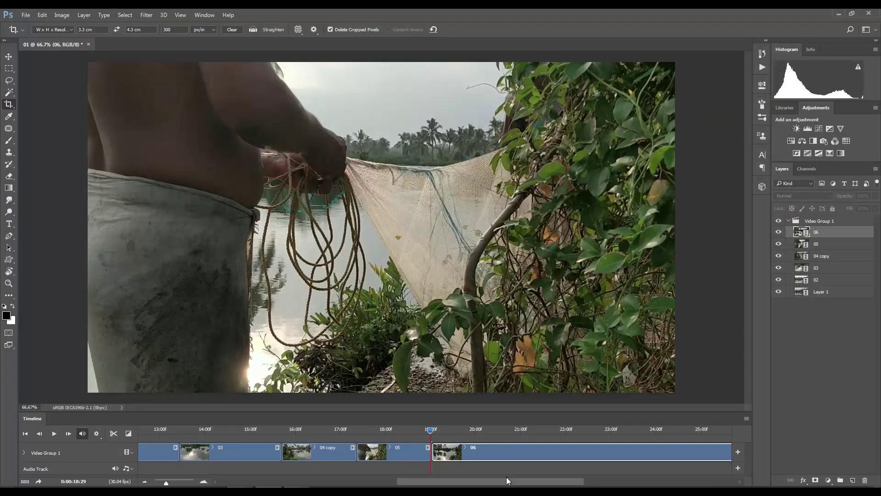
Split clip 06 where the net-throwing starts and delete its opening piece.
mouse_move(326, 436)
left_mouse_down()
mouse_move(522, 439)
mouse_move(399, 440)
left_mouse_up()
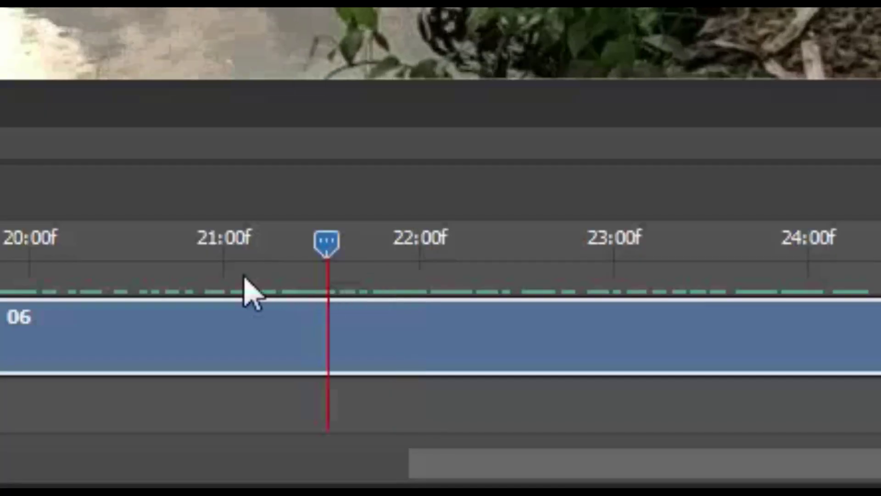
left_click_drag(245, 277, 349, 293)
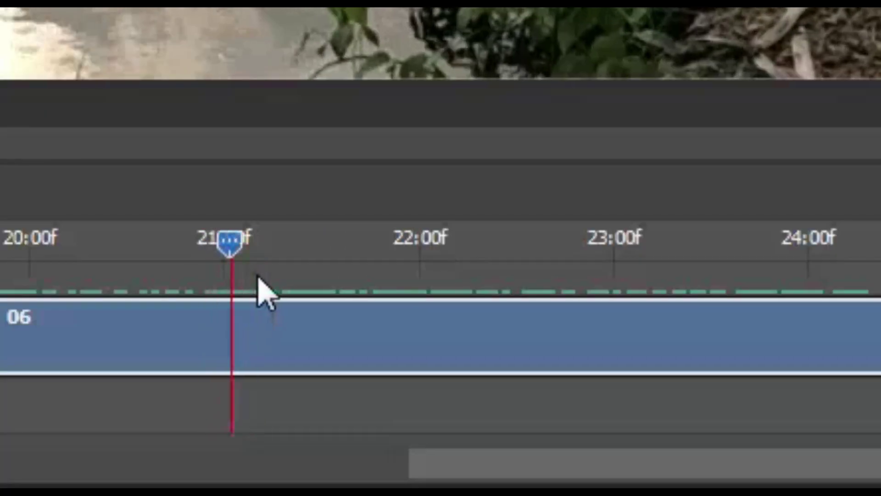
left_click(413, 334)
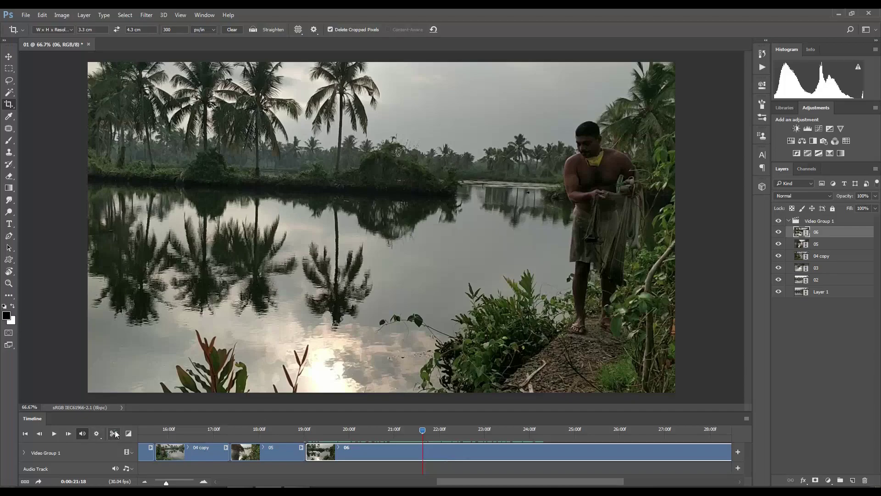
left_click(115, 433)
left_click(369, 456)
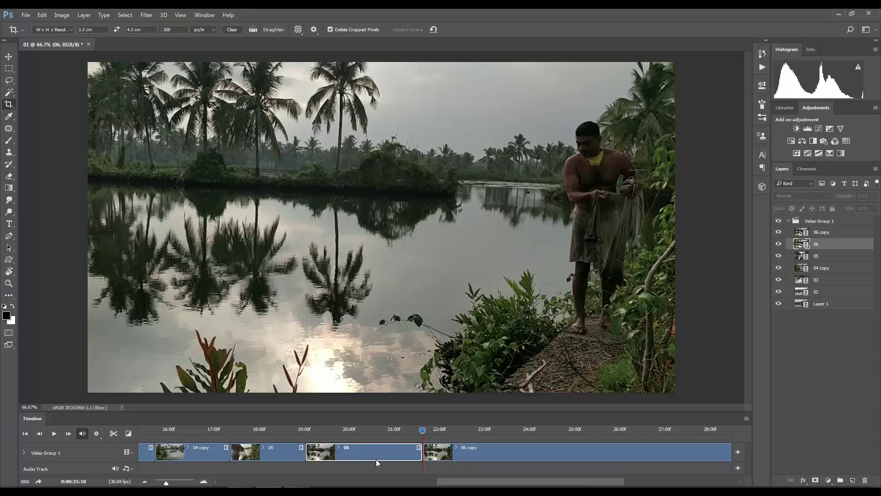
key("Delete")
Split 06 copy near 0:22 and delete the trailing 06 copy 2.
left_click_drag(420, 429, 300, 430)
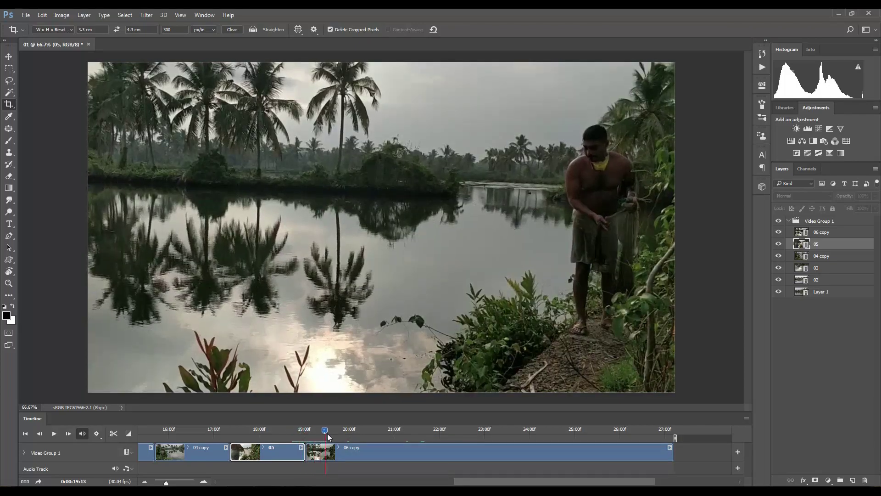
mouse_move(299, 431)
left_mouse_down()
mouse_move(326, 444)
mouse_move(530, 480)
mouse_move(454, 456)
mouse_move(474, 456)
left_mouse_up()
left_click(475, 456)
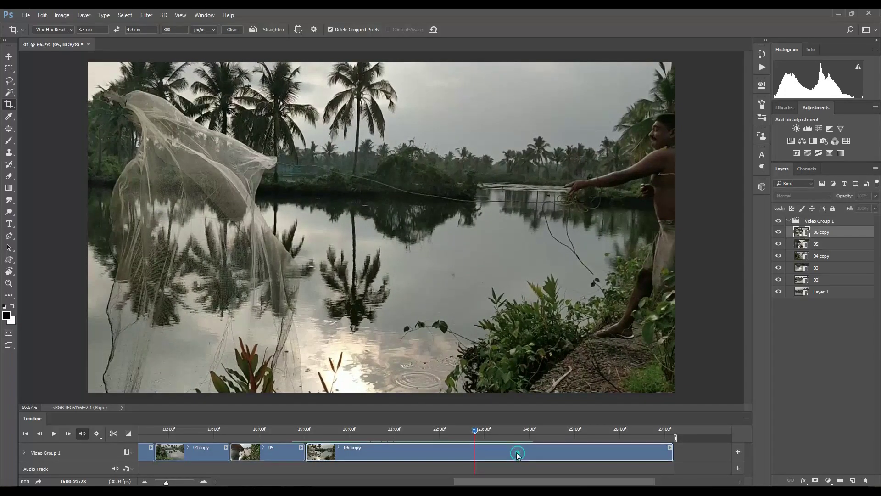
left_click(114, 433)
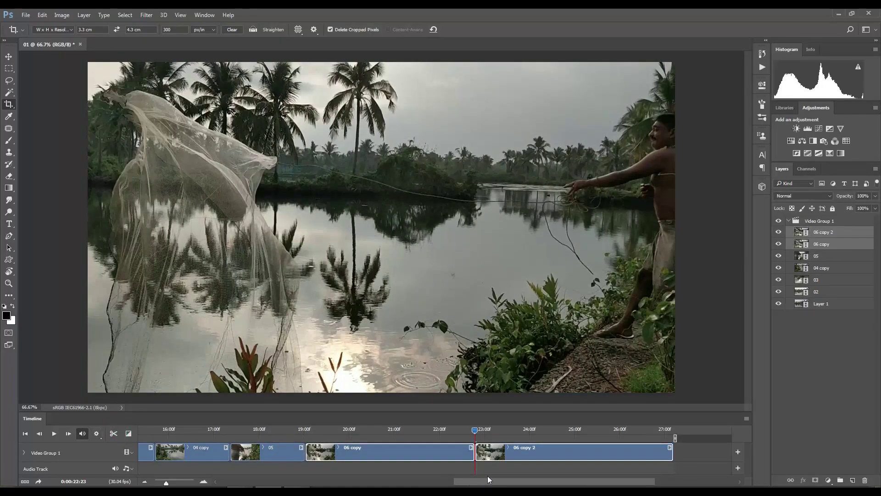
left_click(529, 459)
key("Delete")
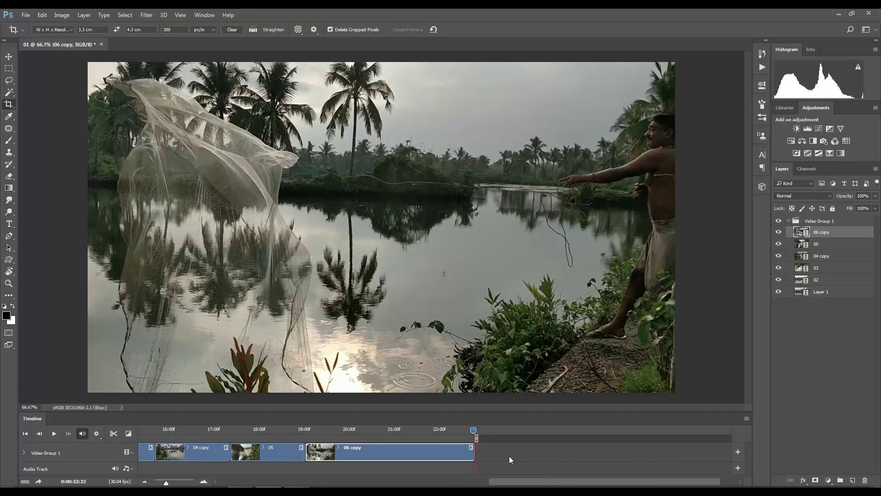
left_click(128, 453)
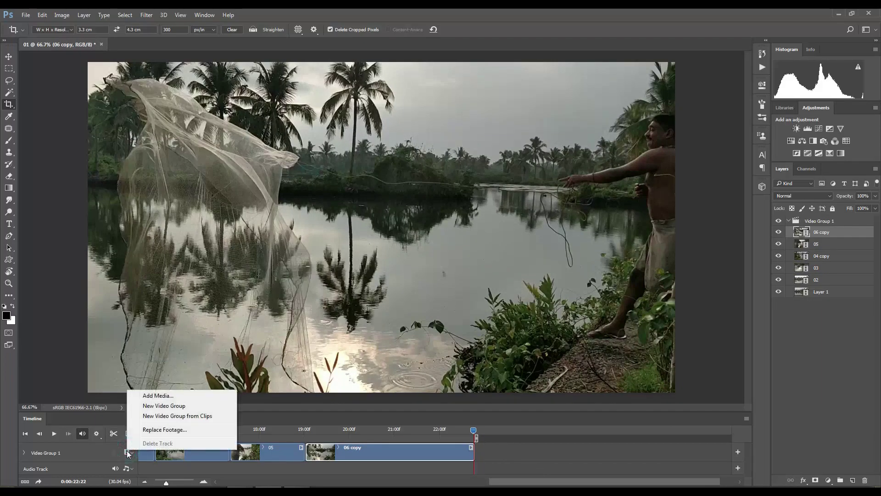
Add clip 07 to the timeline after '06 copy'.
left_click(158, 395)
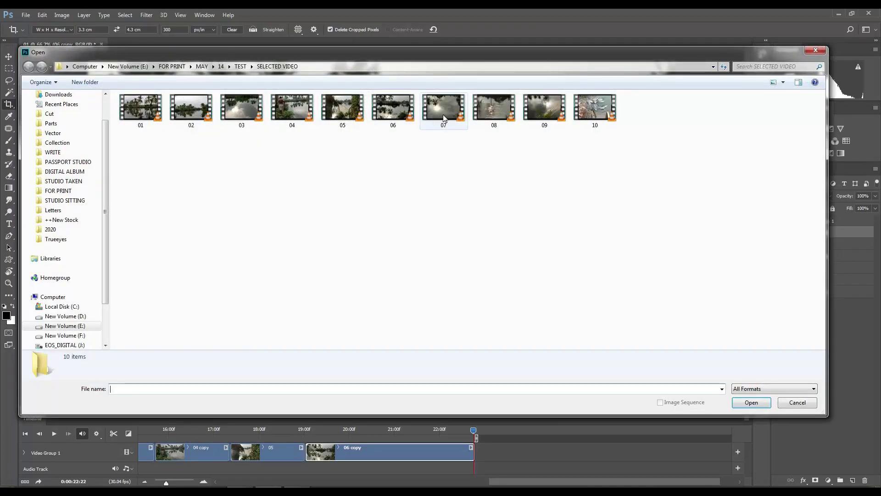
left_click(444, 110)
left_click(751, 402)
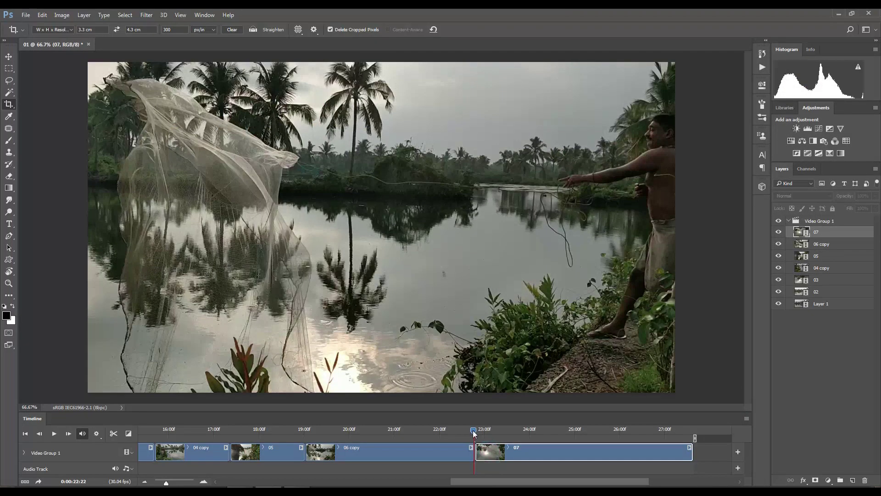
Split clip 07 around 23 seconds and delete its opening part.
mouse_move(475, 430)
left_mouse_down()
mouse_move(547, 448)
mouse_move(509, 447)
mouse_move(520, 448)
left_mouse_up()
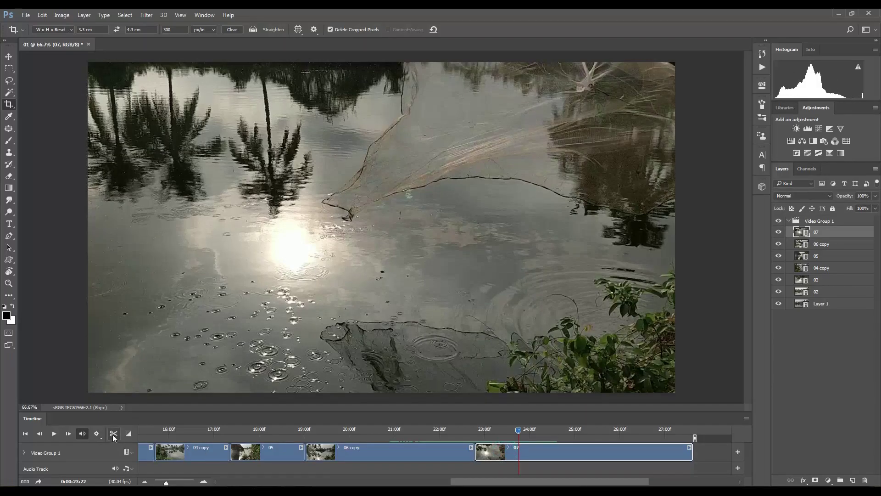
left_click(114, 435)
left_click(499, 456)
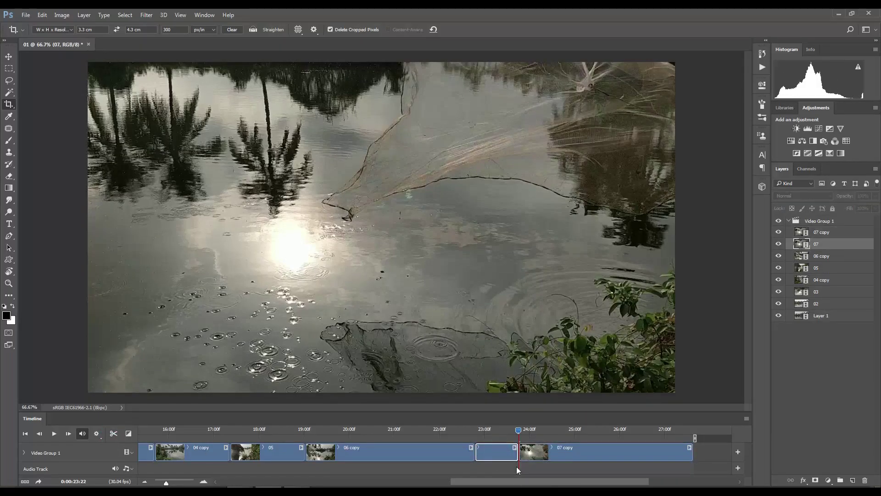
key("Delete")
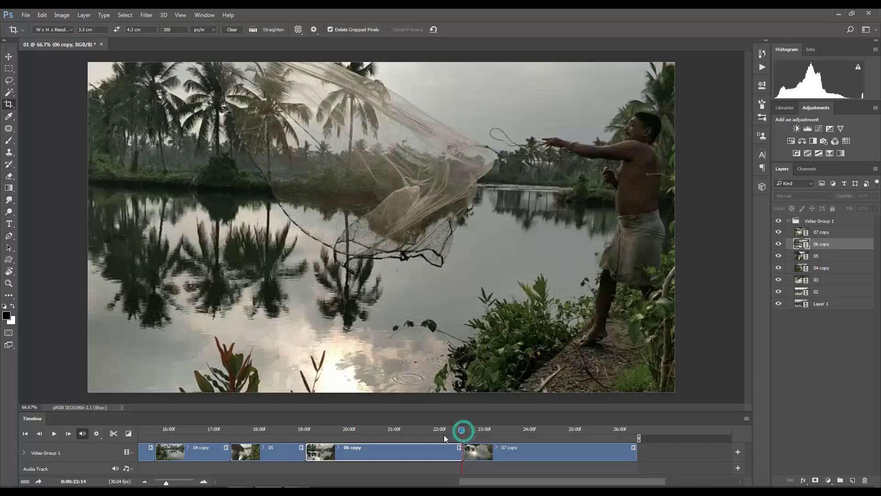
Play back the join between '06 copy' and 07 copy to review it.
left_click_drag(463, 431, 432, 434)
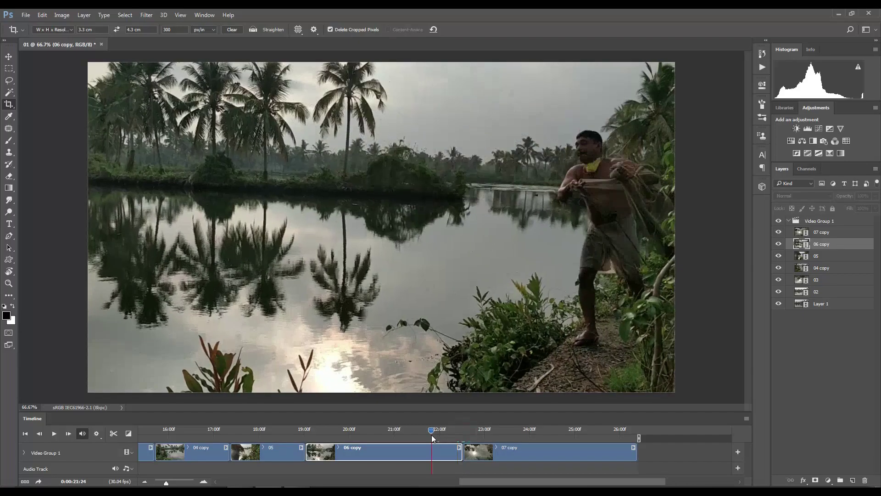
key("space")
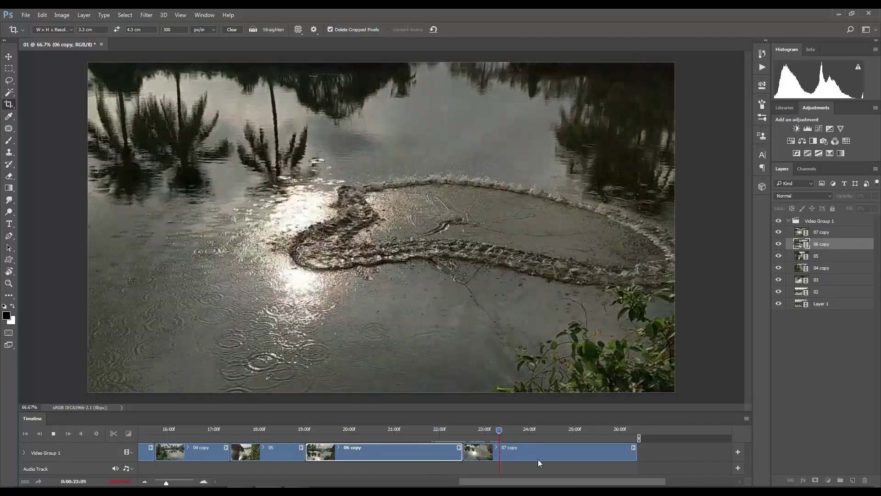
key("space")
left_click_drag(506, 433, 442, 435)
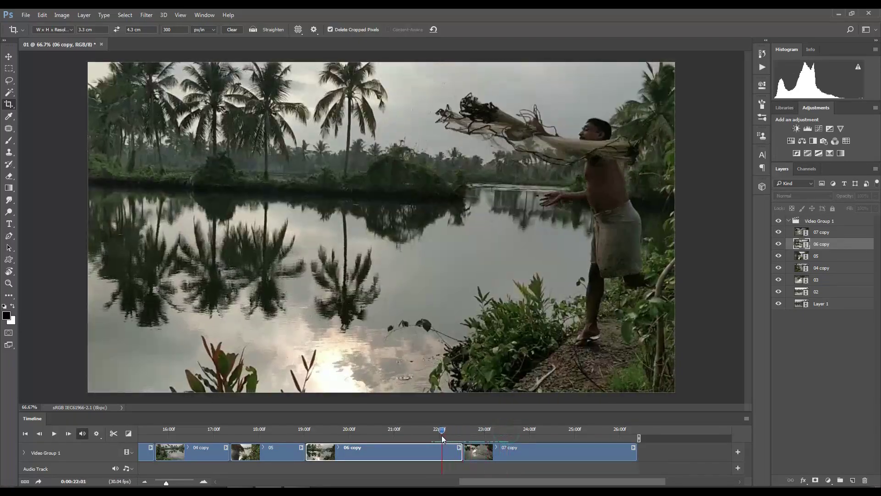
key("space")
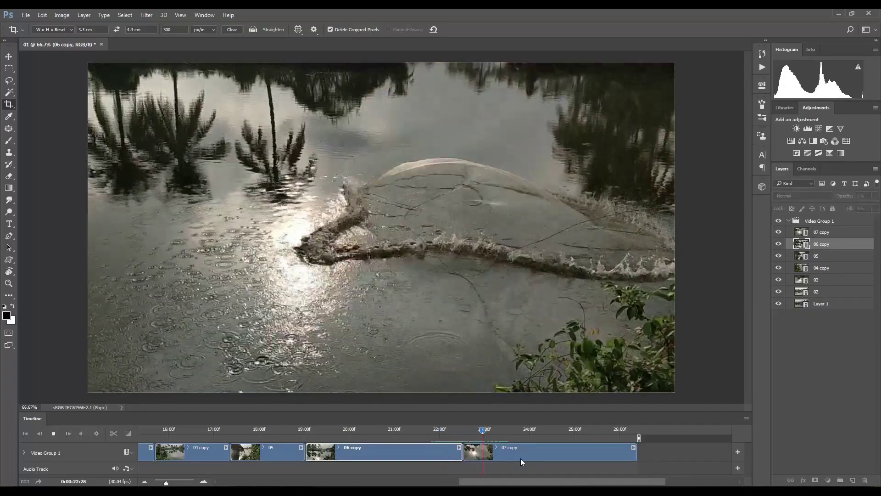
key("space")
key("space")
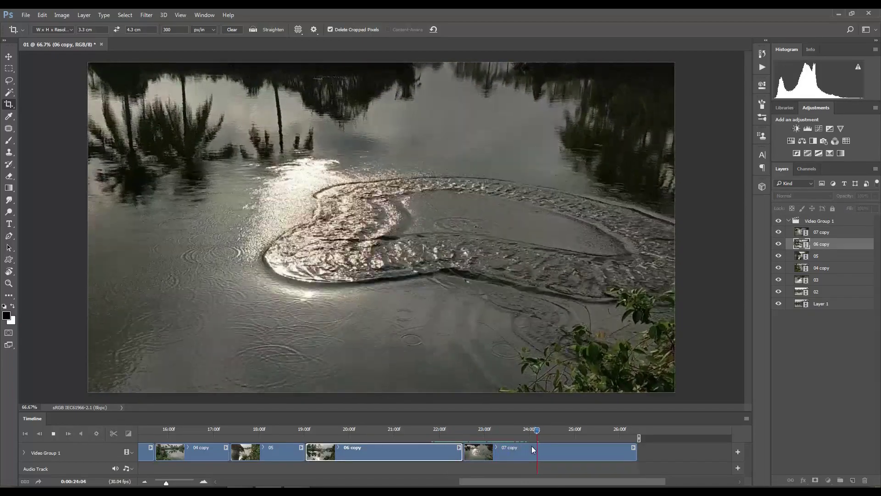
key("space")
Split 07 copy at 24:13 and delete the part after the cut.
left_click(576, 452)
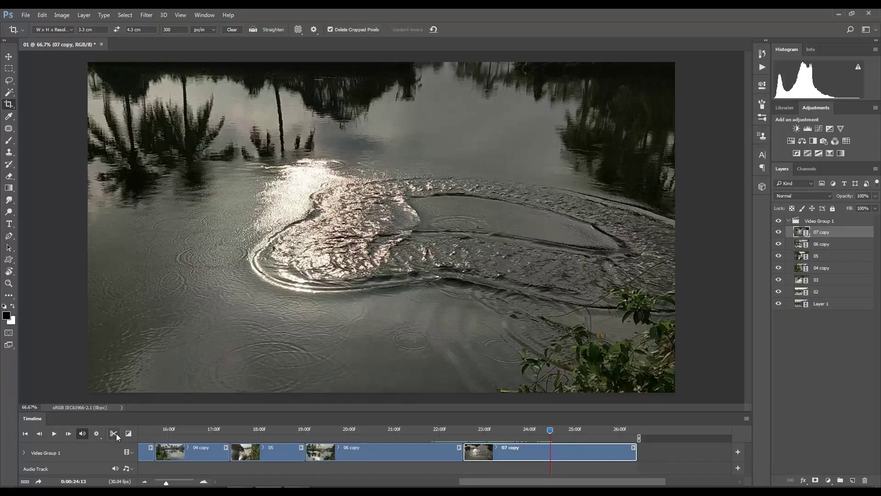
left_click(567, 453)
key("Delete")
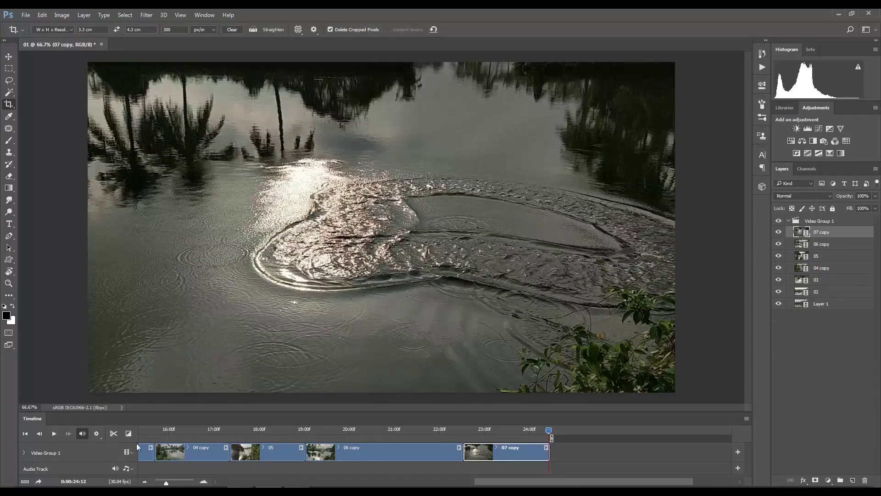
left_click(129, 453)
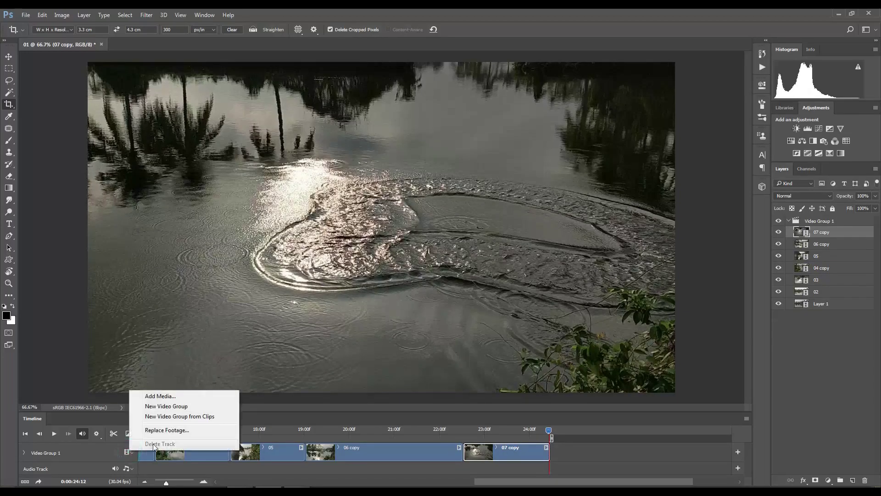
Add clip 08 to the timeline after '07 copy'.
left_click(176, 395)
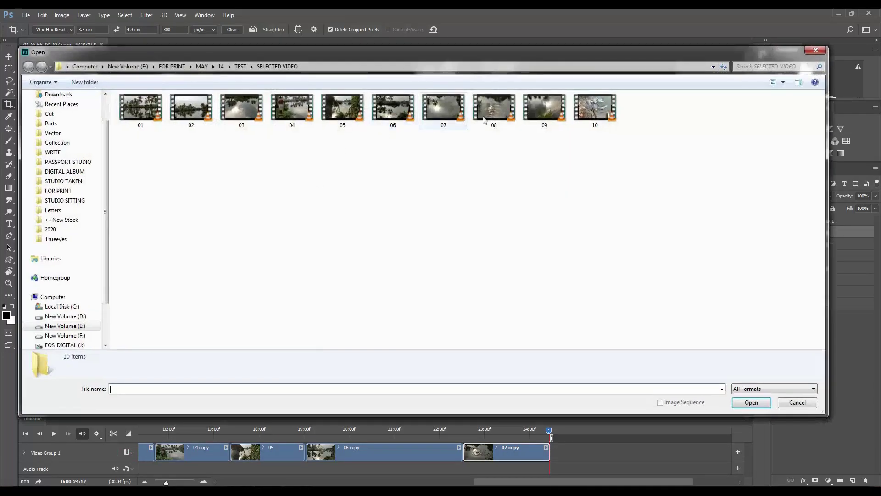
left_click(488, 111)
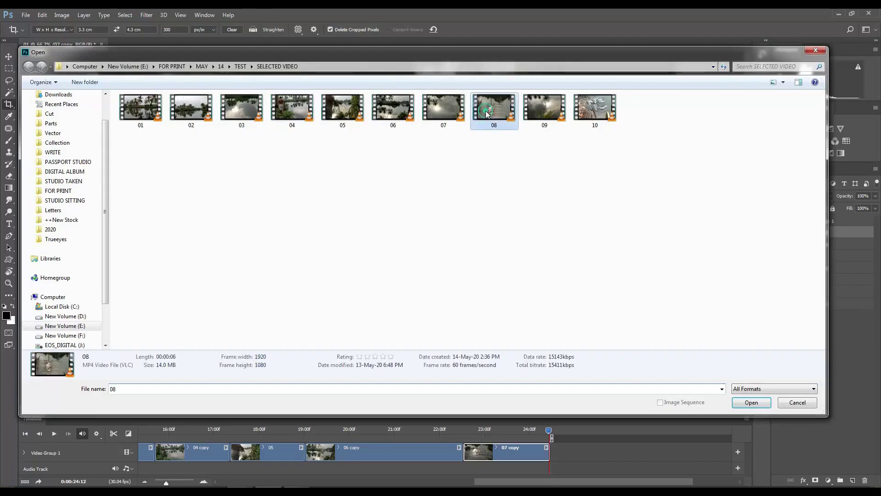
left_click(752, 402)
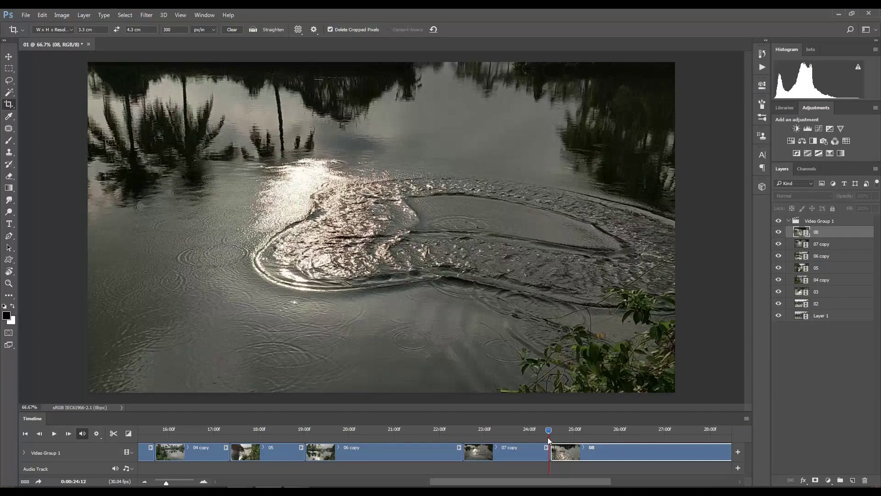
Split clip 08 at about 25:28 and delete the part after the cut.
mouse_move(549, 429)
left_mouse_down()
mouse_move(628, 442)
mouse_move(618, 447)
left_mouse_up()
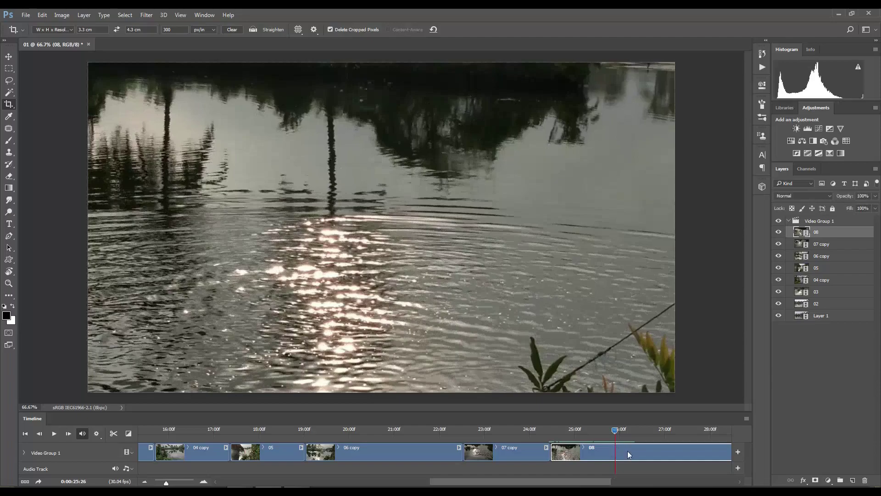
left_click(619, 431)
left_click(634, 459)
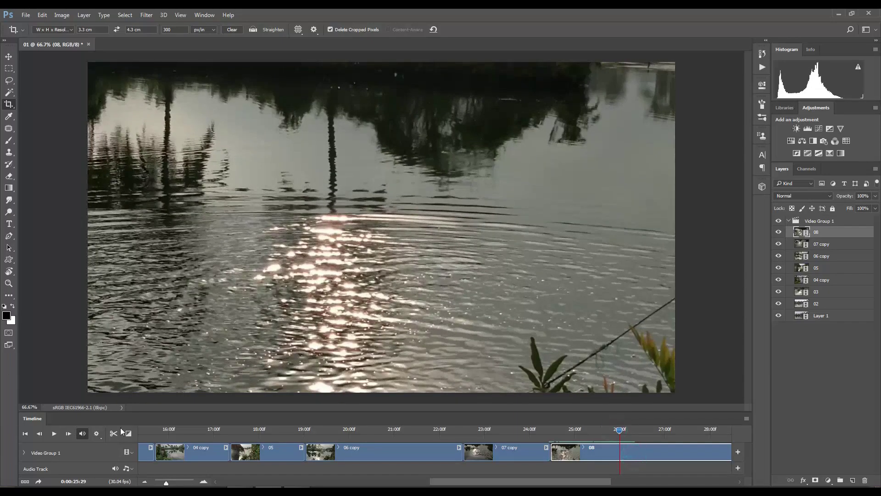
left_click(679, 455)
key("Delete")
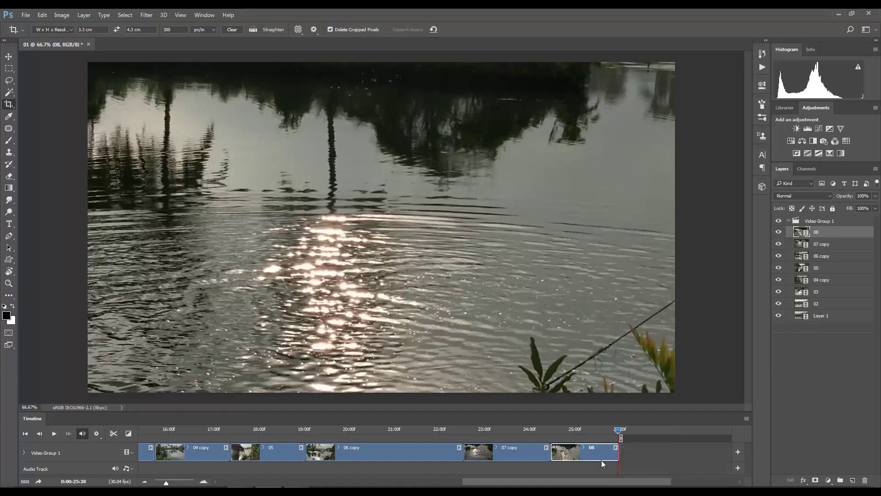
left_click(128, 454)
left_click(169, 395)
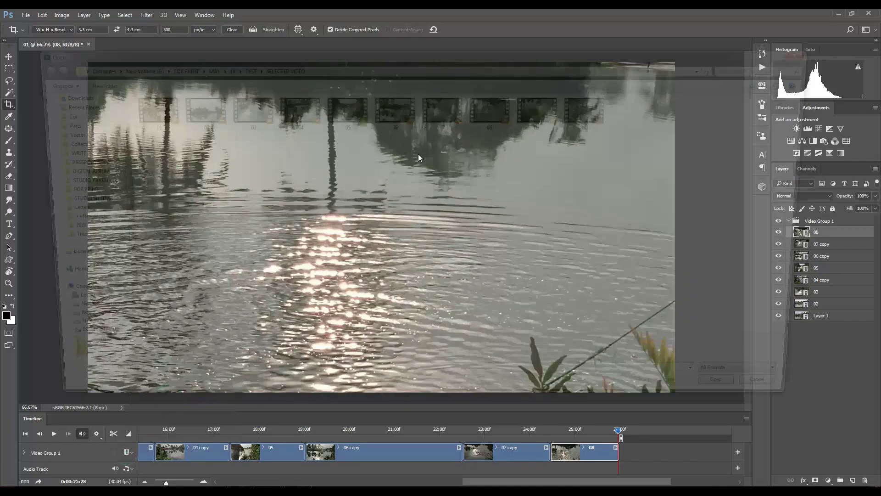
left_click(544, 112)
left_click(751, 402)
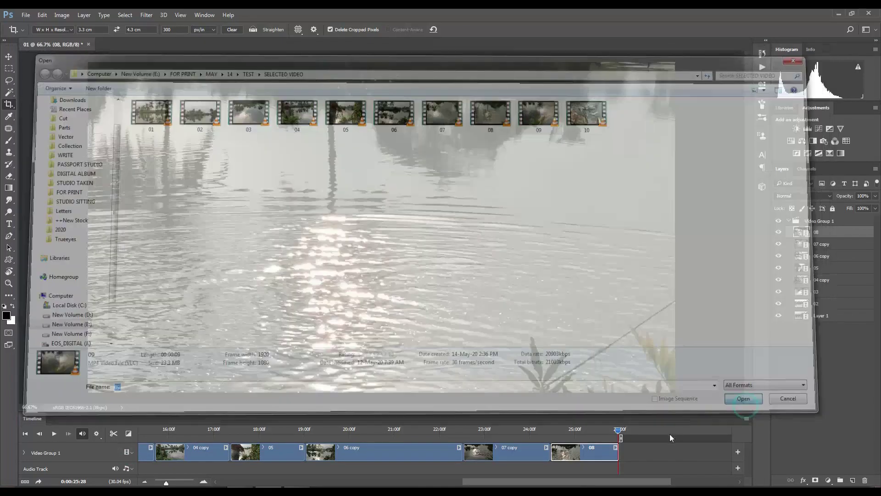
left_click_drag(619, 429, 716, 444)
left_click_drag(523, 483, 571, 483)
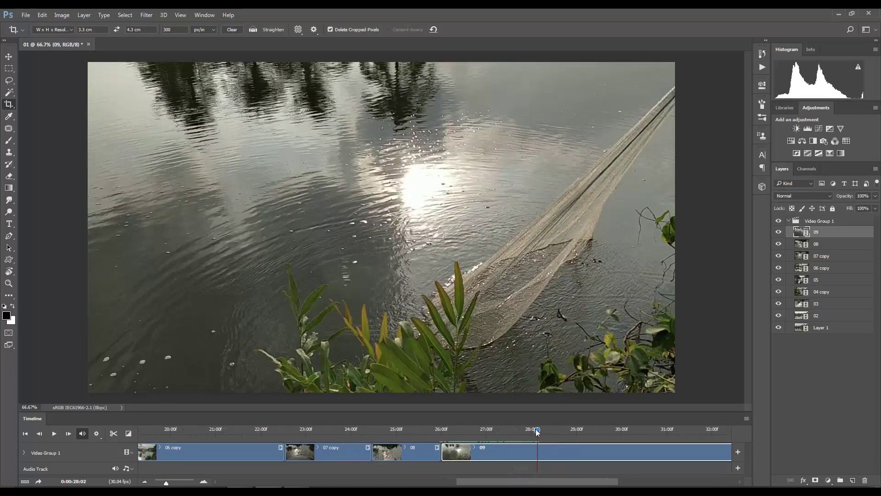
mouse_move(537, 430)
left_mouse_down()
mouse_move(546, 439)
mouse_move(624, 433)
left_mouse_up()
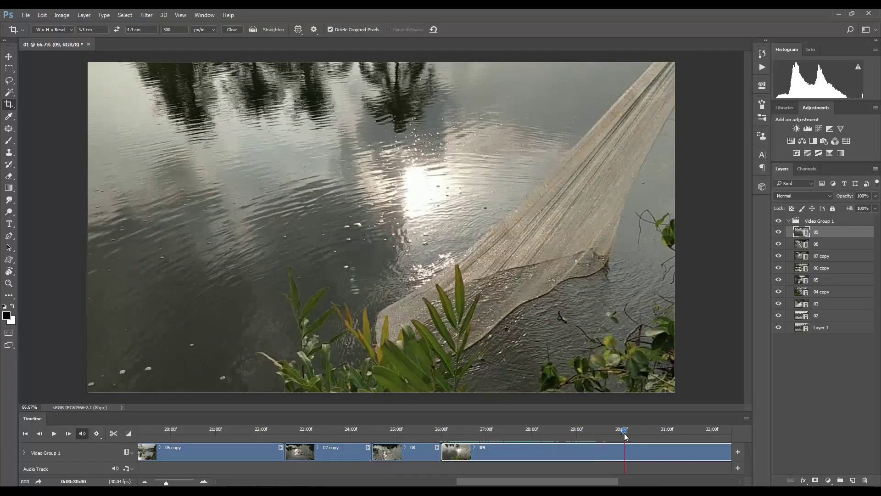
left_click(113, 433)
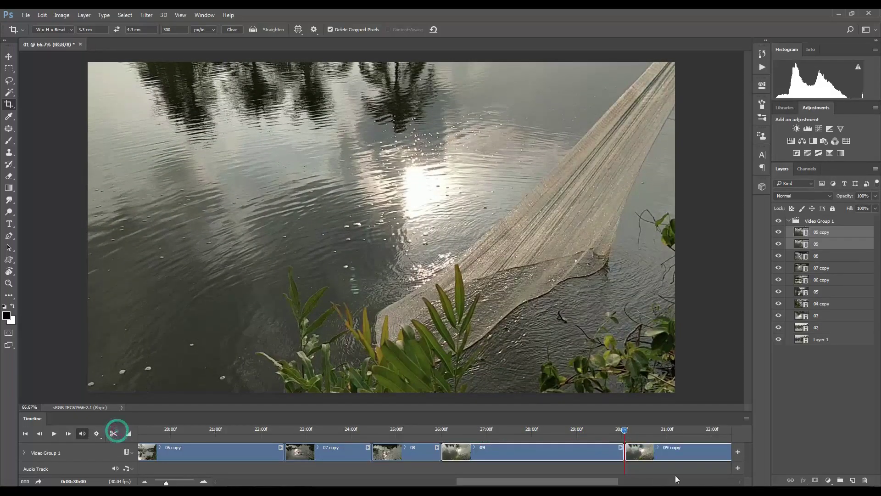
key("Delete")
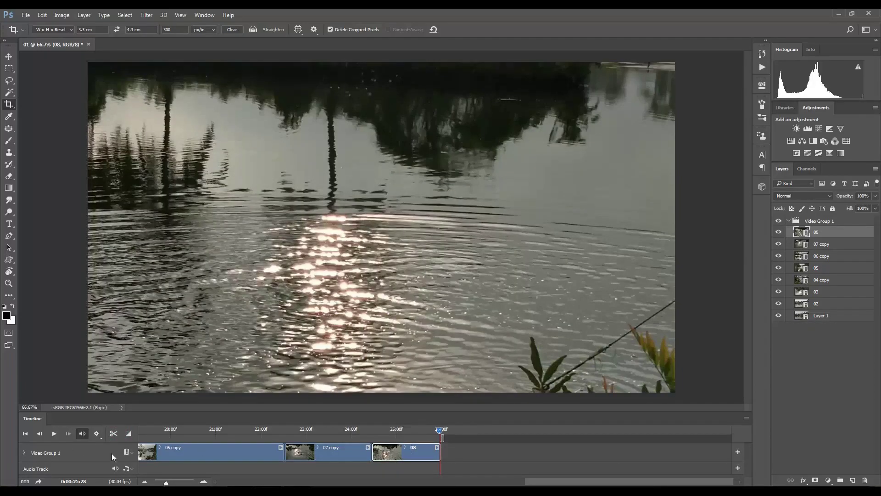
Append clip 10 after clip 08, preview its fish frames, and return the playhead to the start.
left_click(127, 452)
left_click(176, 397)
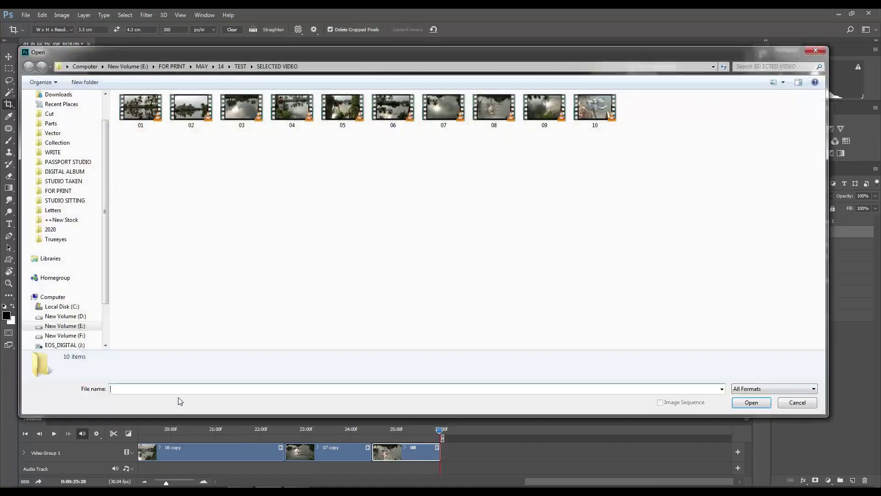
left_click(752, 402)
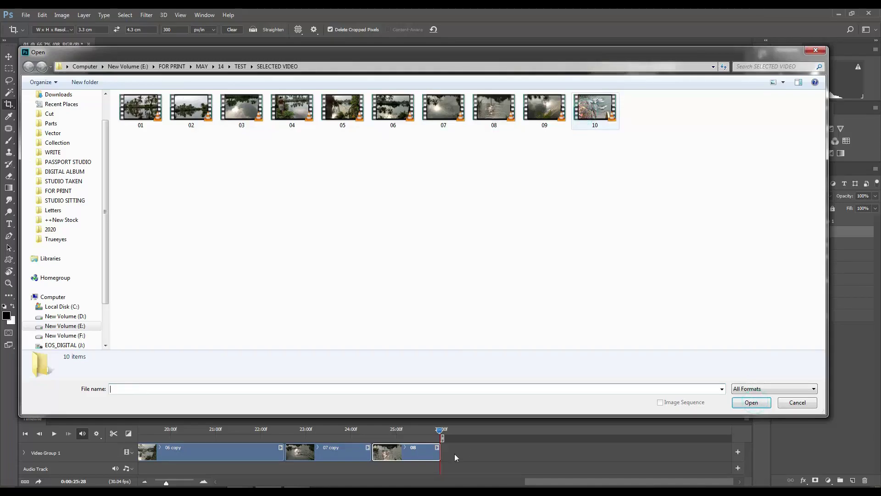
mouse_move(439, 434)
left_mouse_down()
mouse_move(663, 428)
mouse_move(741, 442)
left_mouse_up()
left_click_drag(483, 480, 228, 482)
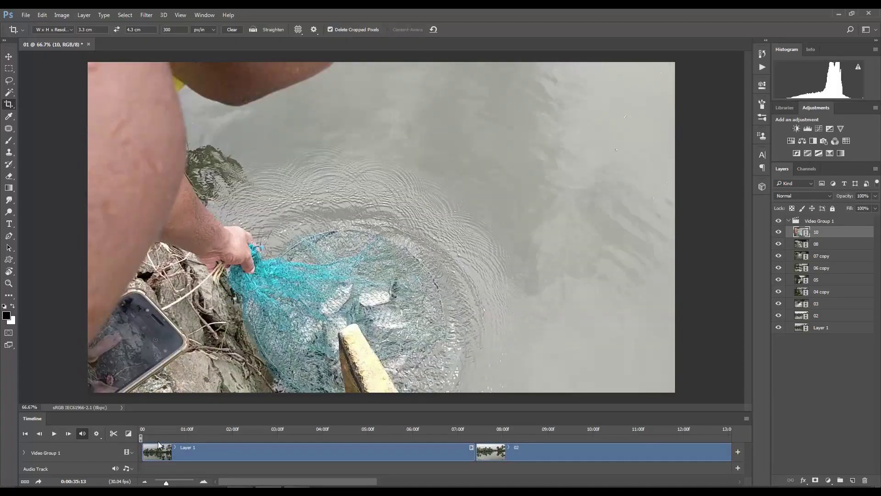
left_click_drag(220, 428, 136, 430)
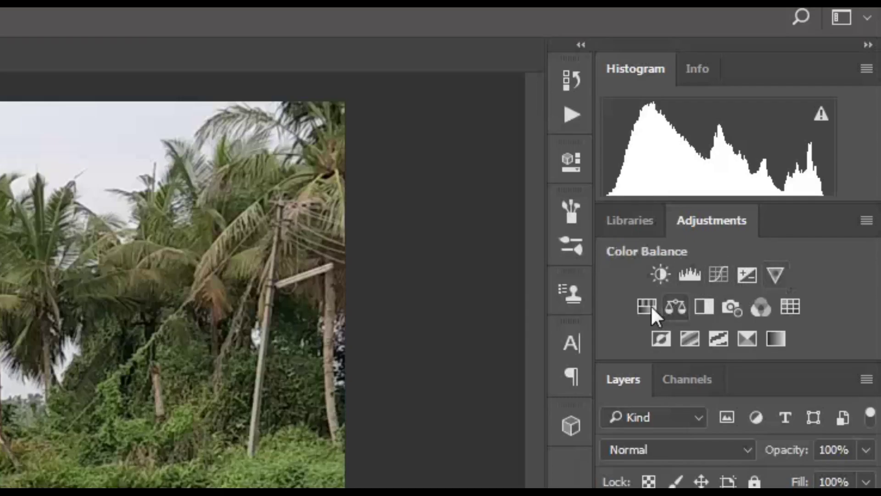
Add a Color Balance layer with midtones Cyan-Red -19, Magenta-Green +5, Yellow-Blue +26.
left_click(678, 307)
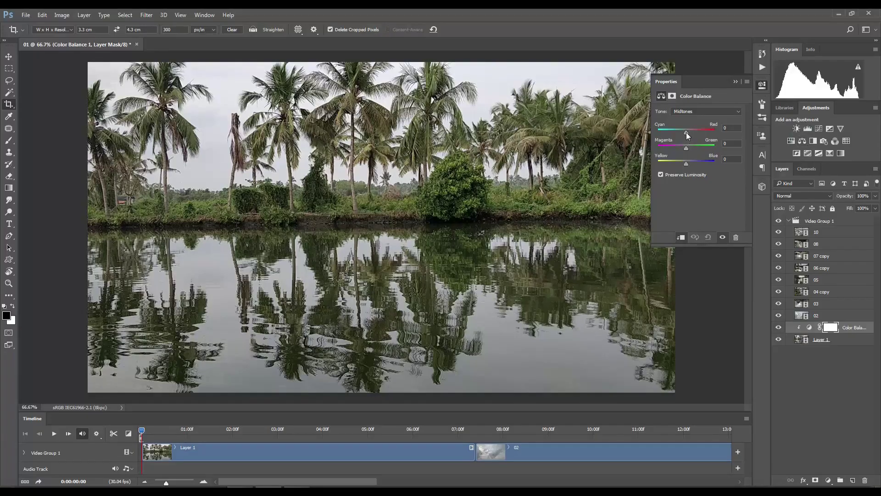
mouse_move(686, 134)
left_mouse_down()
mouse_move(693, 132)
mouse_move(668, 149)
mouse_move(712, 147)
mouse_move(706, 164)
mouse_move(693, 164)
mouse_move(681, 134)
left_mouse_up()
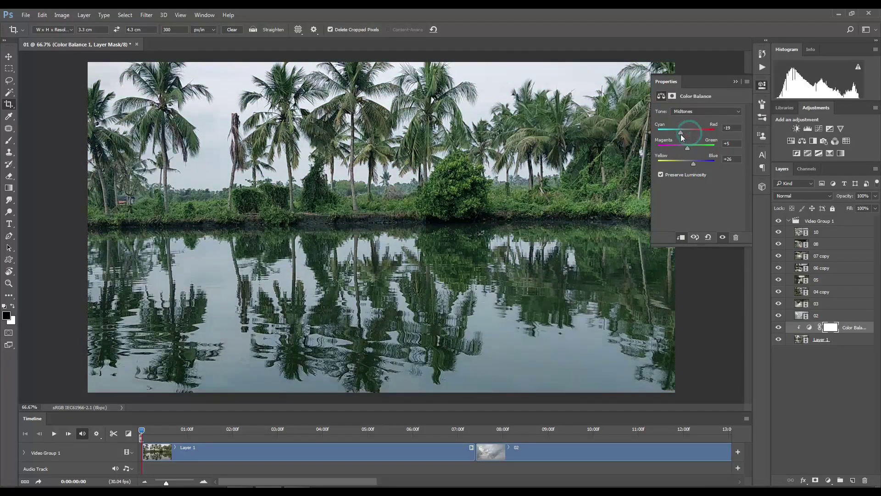
left_click(735, 82)
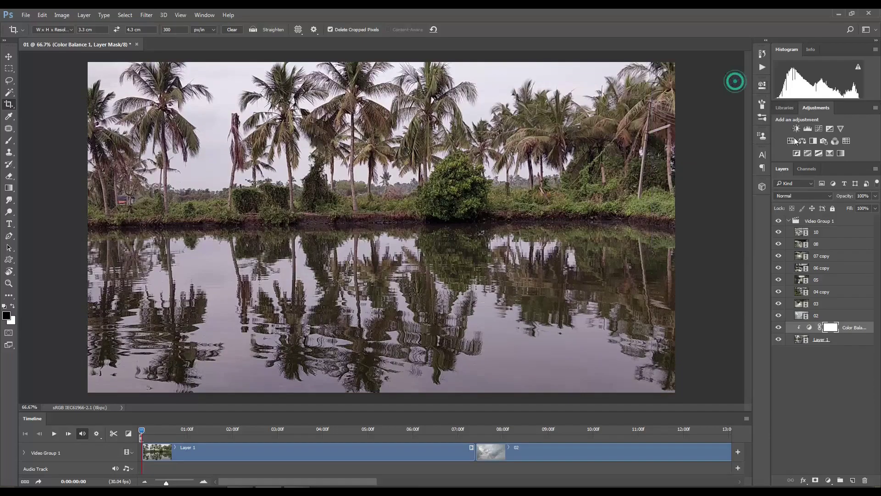
Add a Color Lookup layer, trying Bleach Bypass, filmstock_50 and Soft_Warming before settling on a z1 .CUBE LUT.
left_click(847, 140)
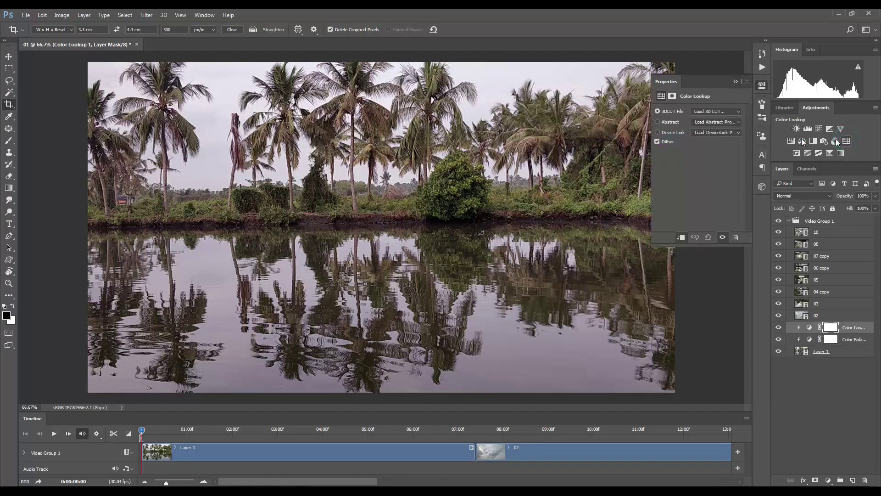
left_click(723, 111)
left_click(725, 148)
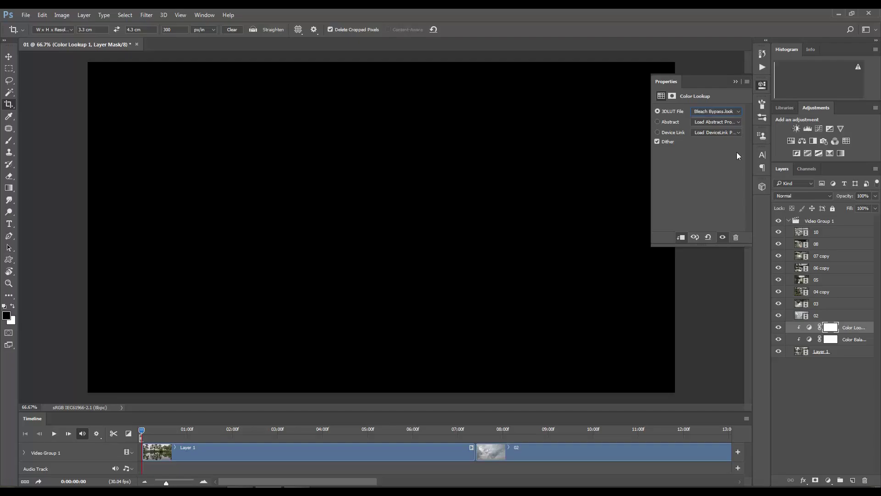
left_click(716, 111)
left_click(725, 188)
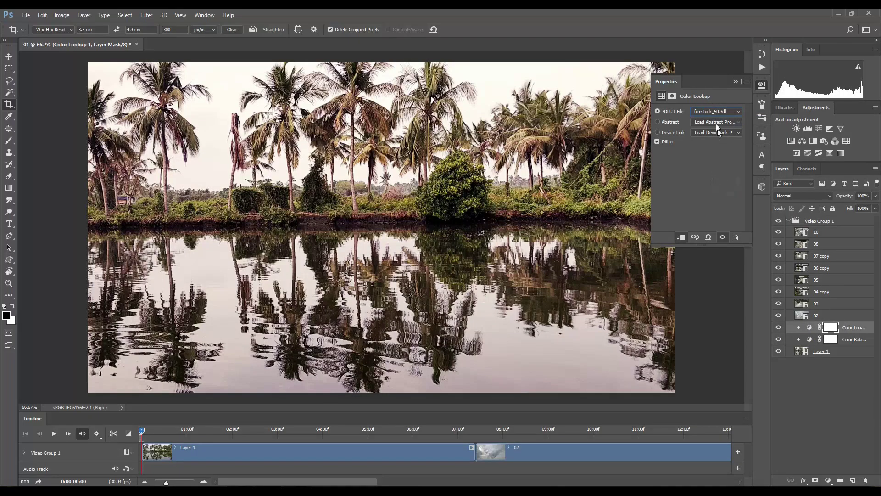
left_click(716, 111)
left_click(721, 254)
left_click(719, 112)
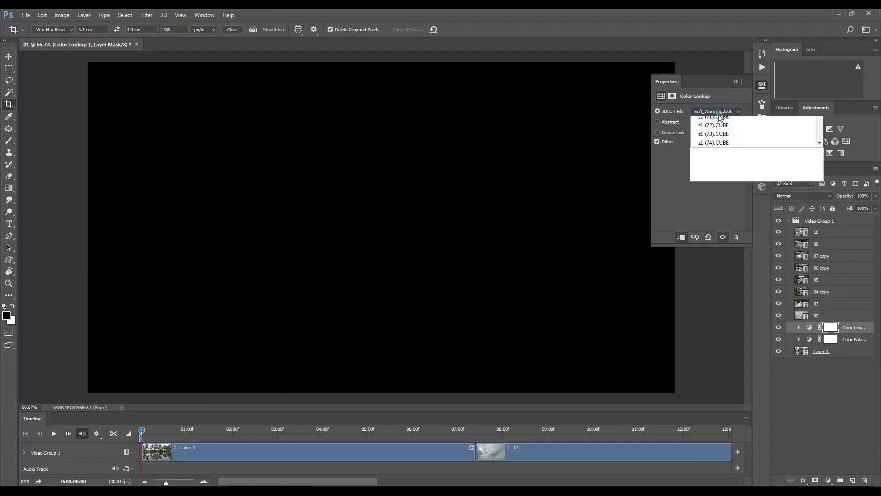
left_click(732, 335)
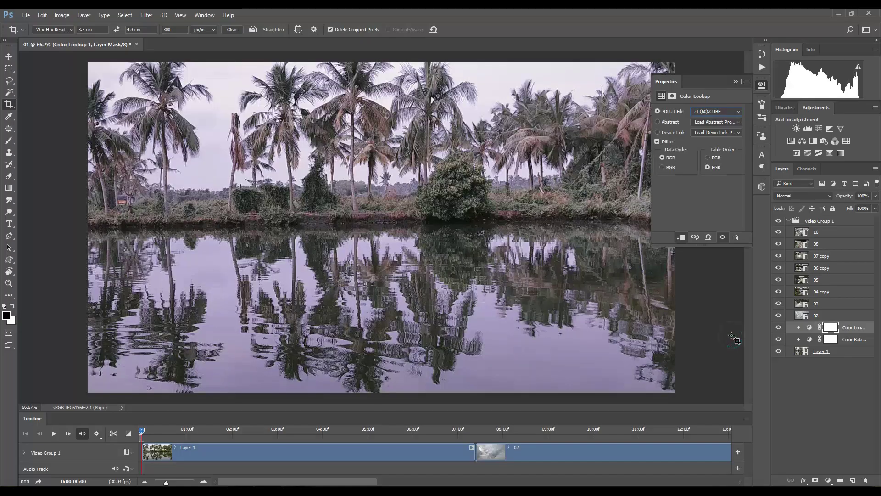
left_click(711, 112)
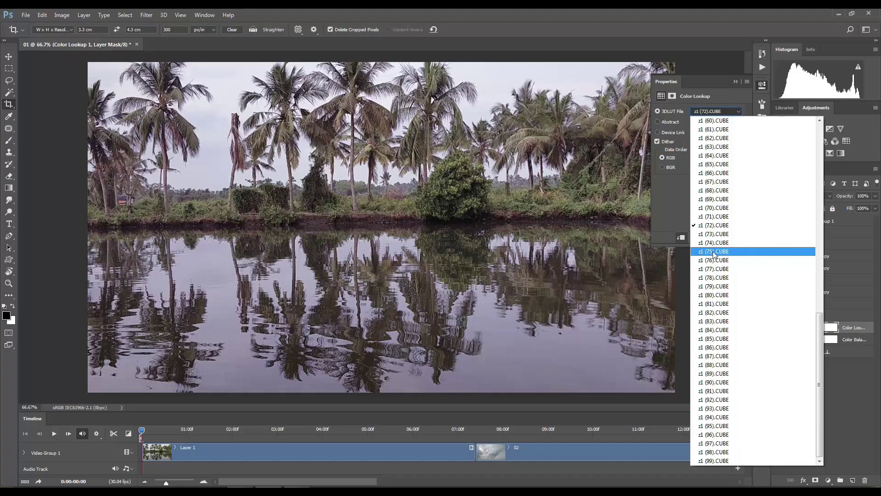
left_click(743, 360)
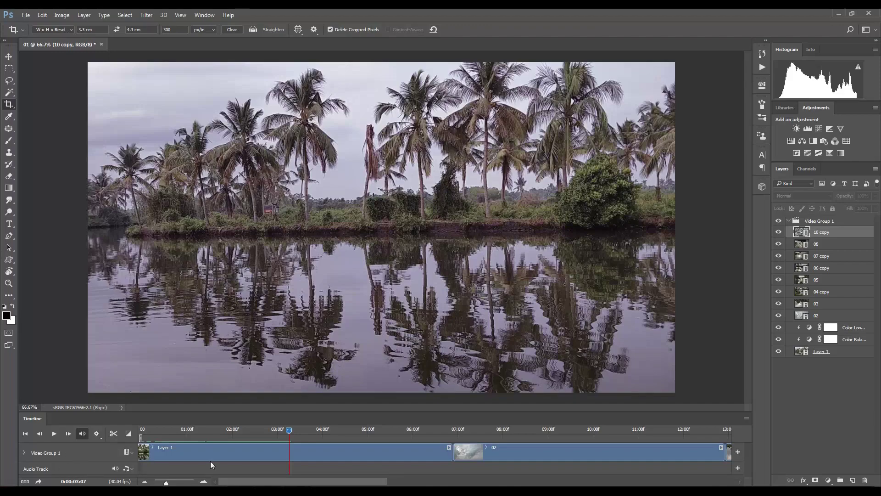
Mute the Layer 1 clip's audio, leaving its volume at 100%.
left_click(210, 454)
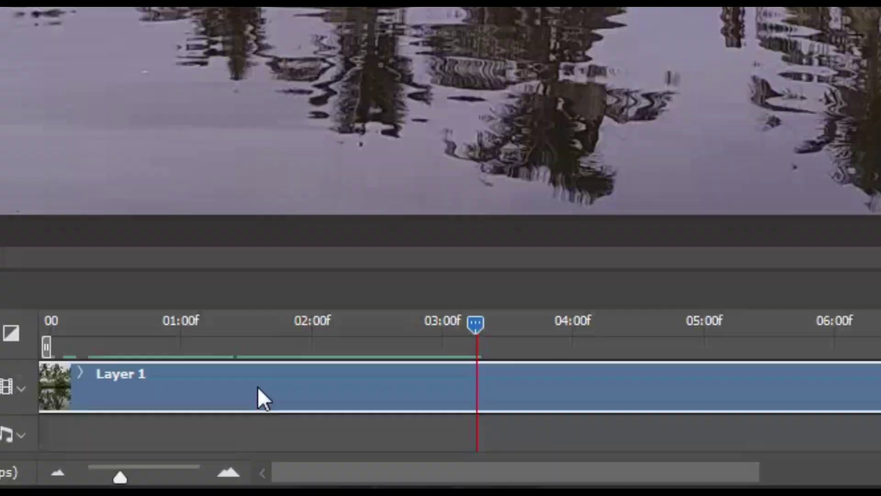
right_click(213, 451)
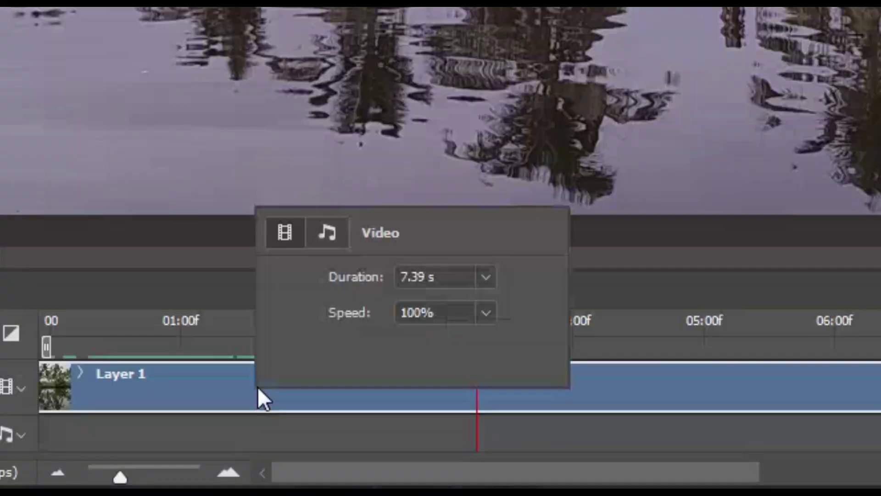
left_click(331, 230)
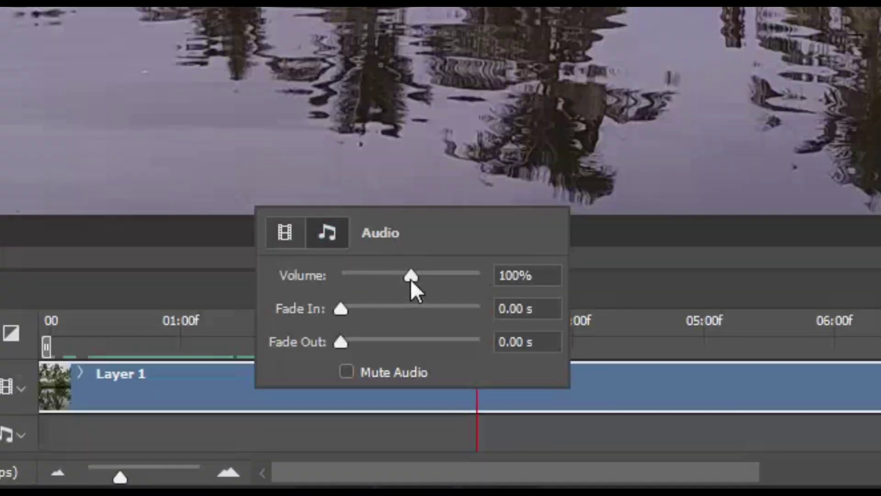
mouse_move(410, 276)
left_mouse_down()
mouse_move(350, 278)
mouse_move(423, 283)
left_mouse_up()
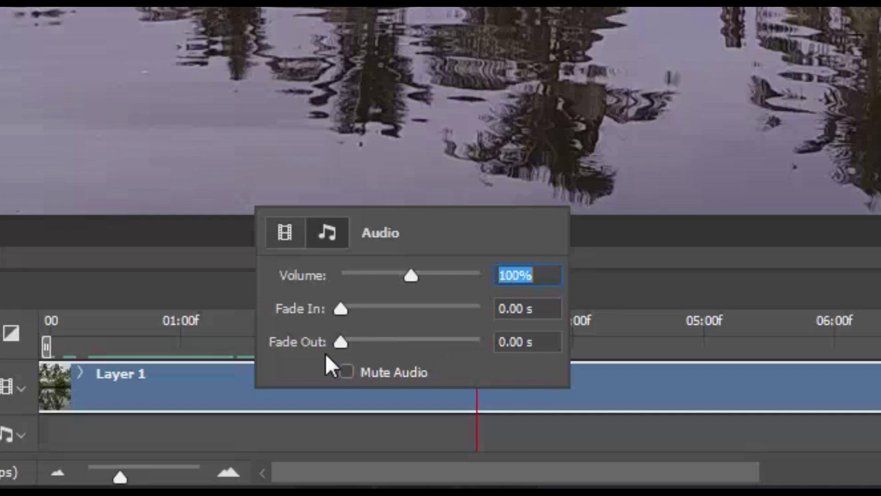
left_click(350, 374)
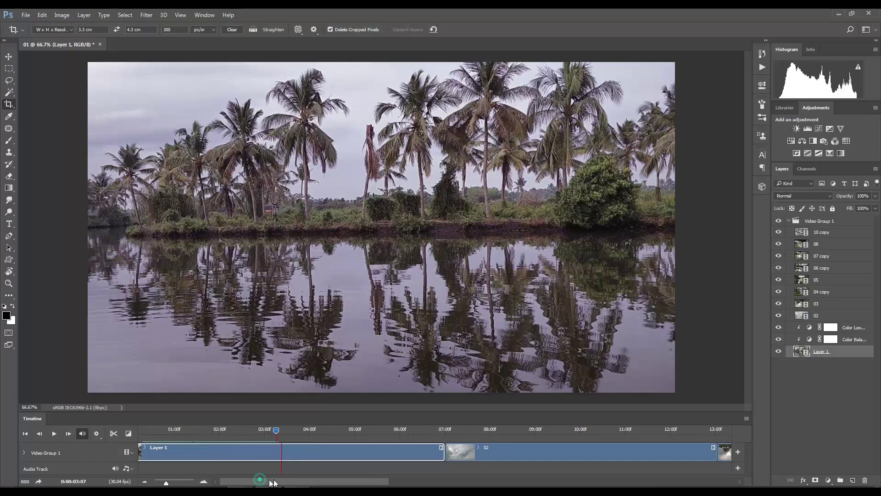
Mute clip 02's audio and open clip 03's audio settings.
scroll(366, 455, "right", 5)
right_click(366, 457)
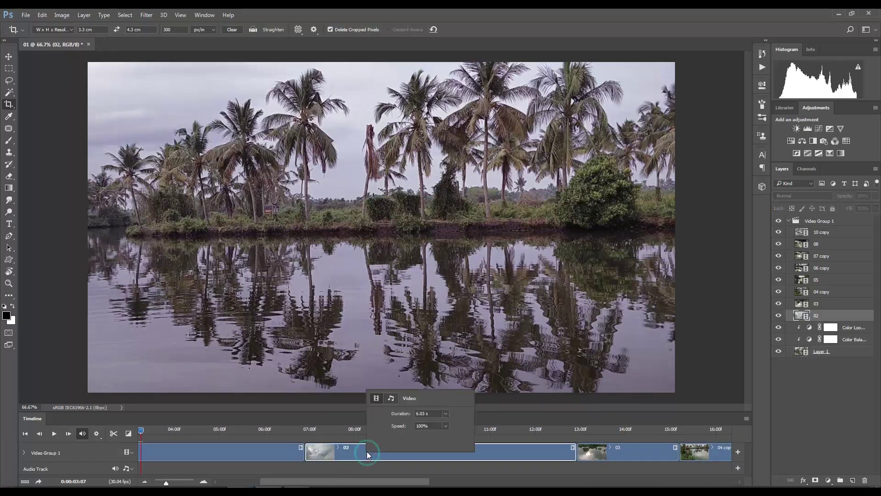
left_click(391, 398)
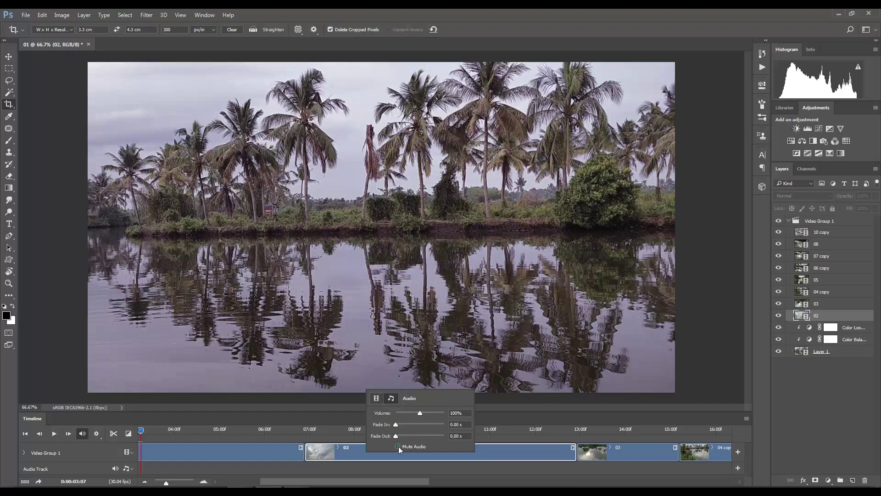
left_click(399, 446)
left_click_drag(373, 481, 433, 481)
left_click(417, 451)
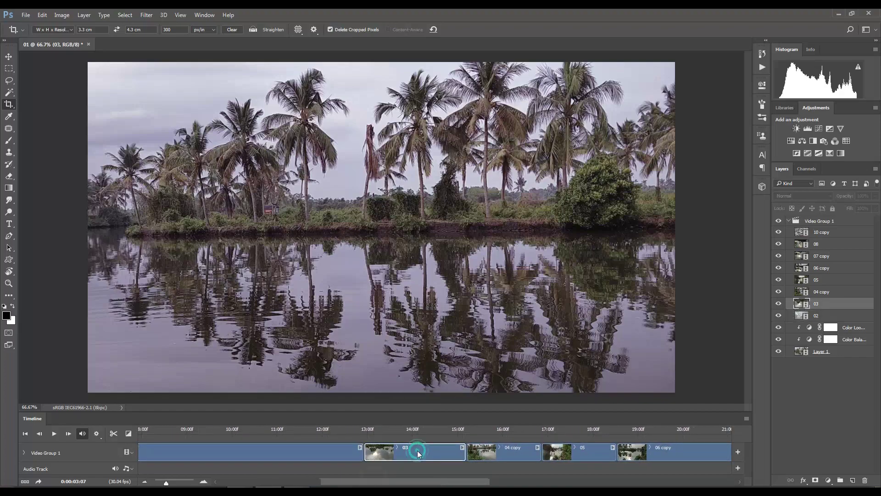
right_click(417, 451)
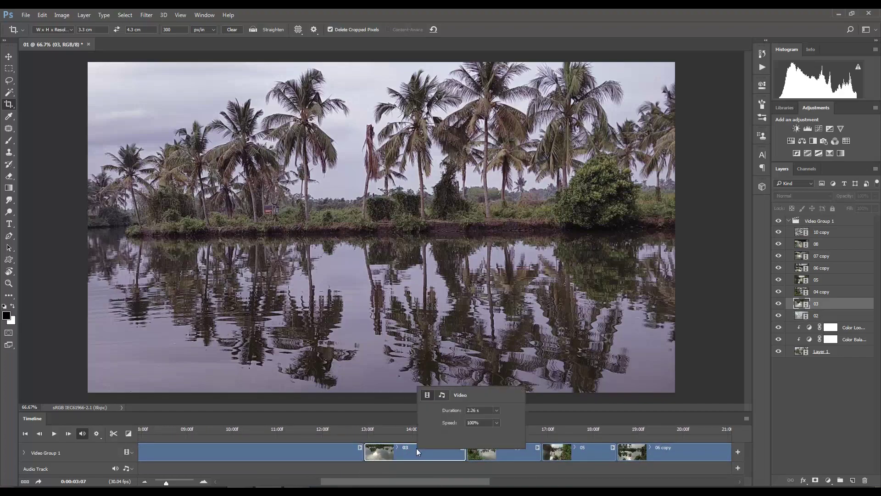
left_click(440, 396)
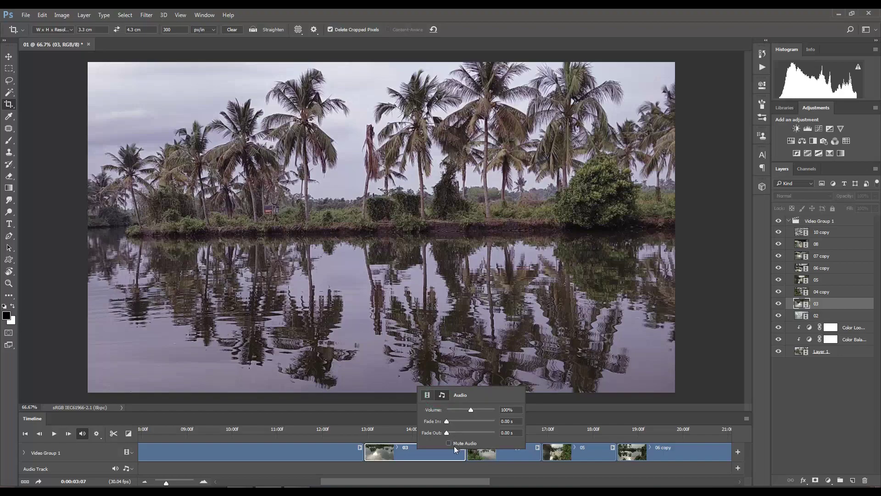
left_click_drag(381, 481, 419, 481)
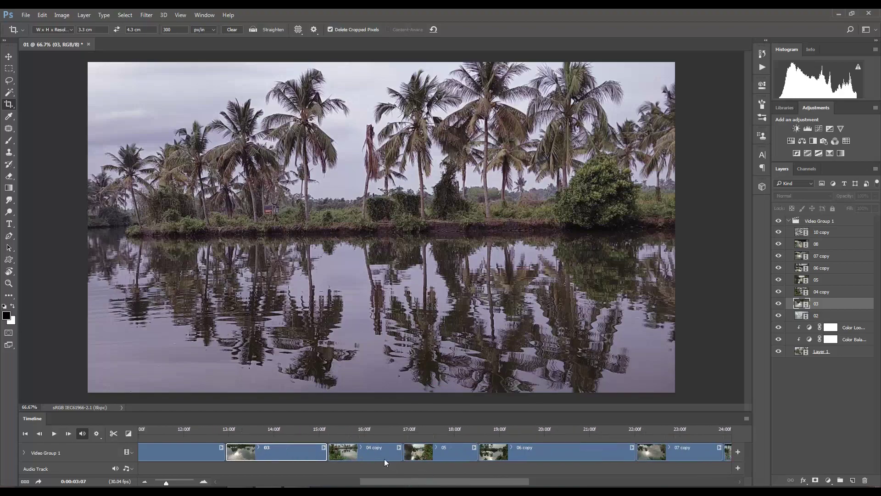
Mute the 04 copy clip's audio.
left_click(384, 456)
right_click(383, 455)
left_click(405, 399)
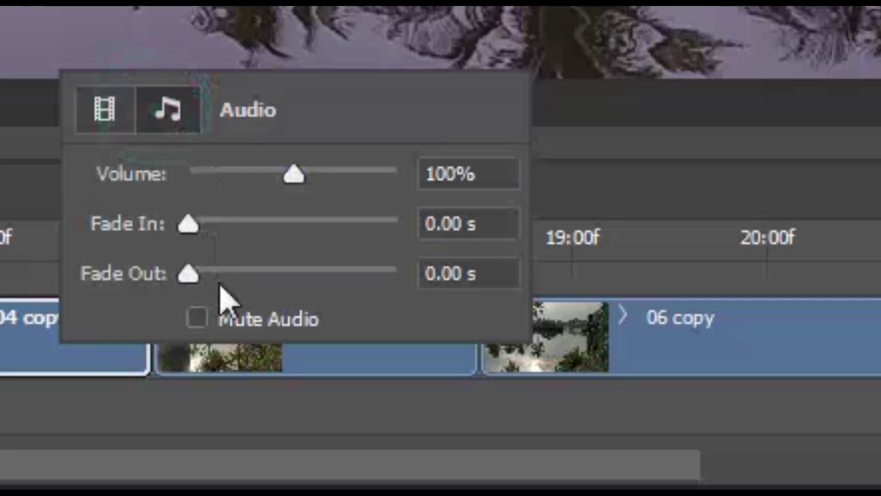
left_click(204, 321)
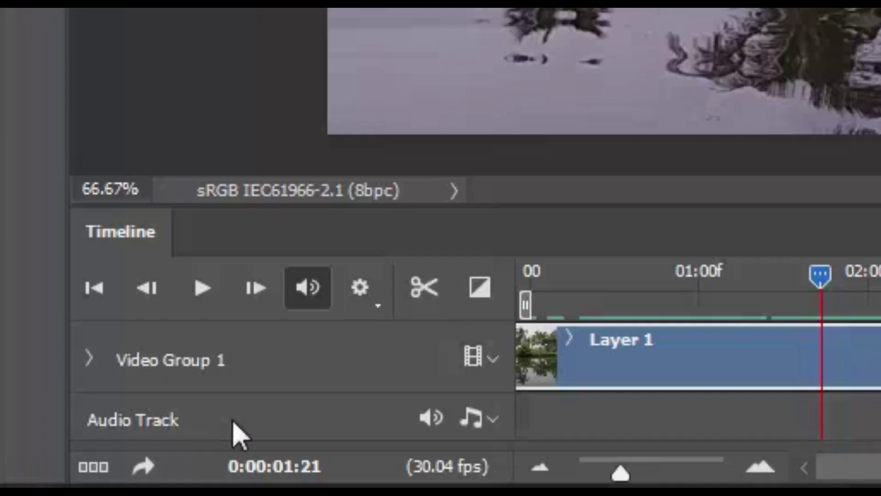
Add Fishing Life BGM to the audio track and move the playhead back near the start.
left_click(491, 418)
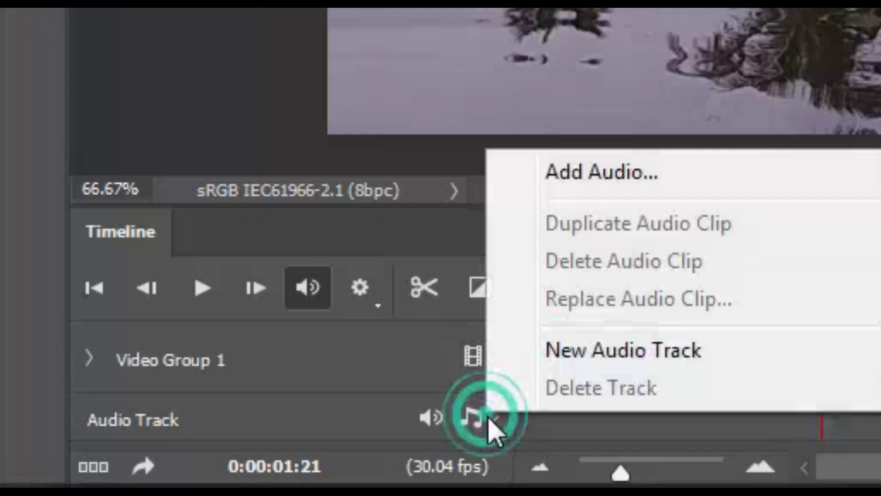
left_click(601, 180)
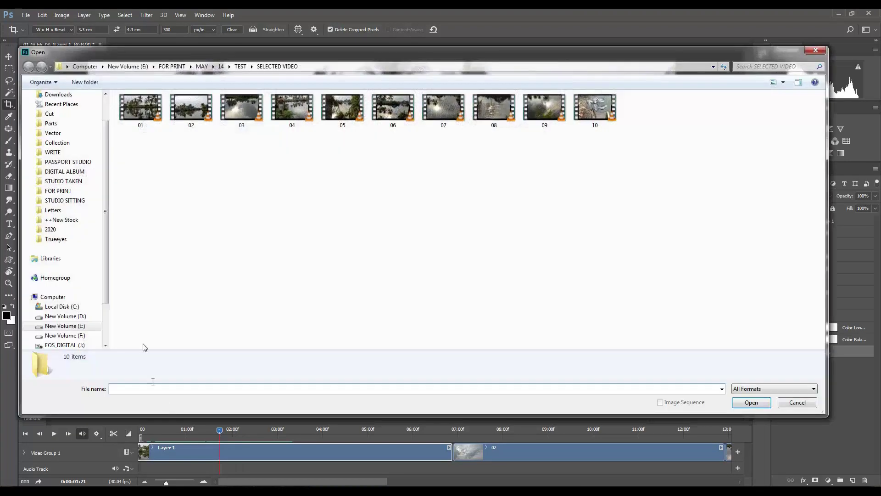
left_click(165, 118)
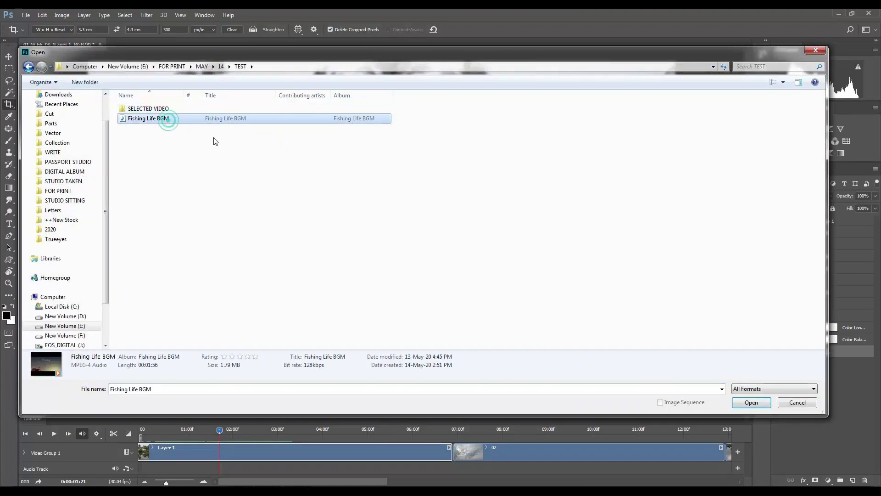
left_click(751, 405)
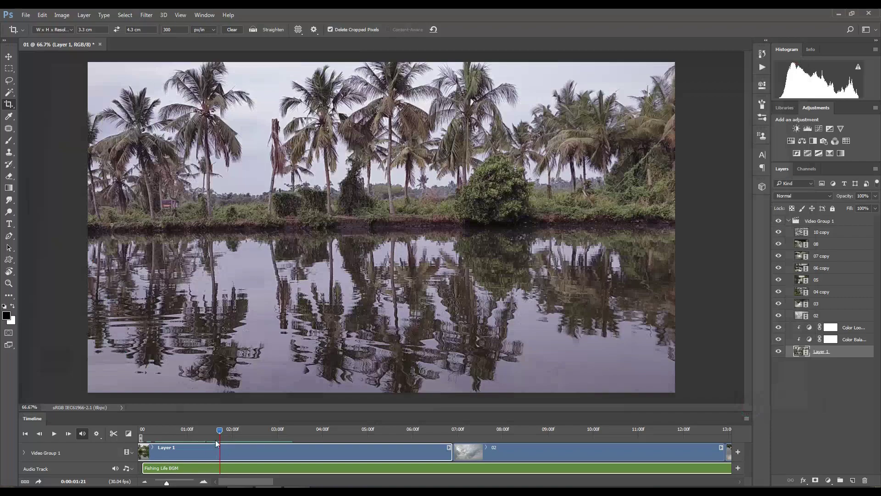
left_click_drag(220, 429, 167, 428)
left_click(167, 470)
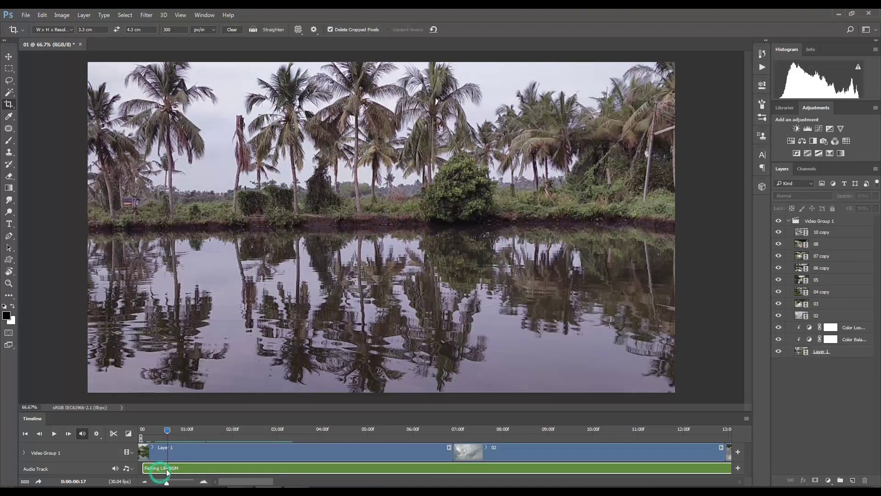
Play the timeline from the start, then scrub to about 0:22 where the cast net lands.
left_click_drag(166, 430, 114, 433)
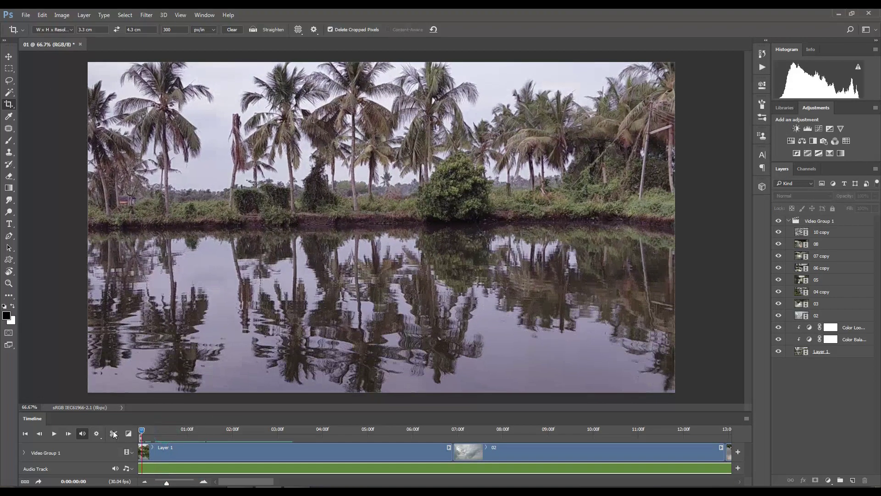
key("space")
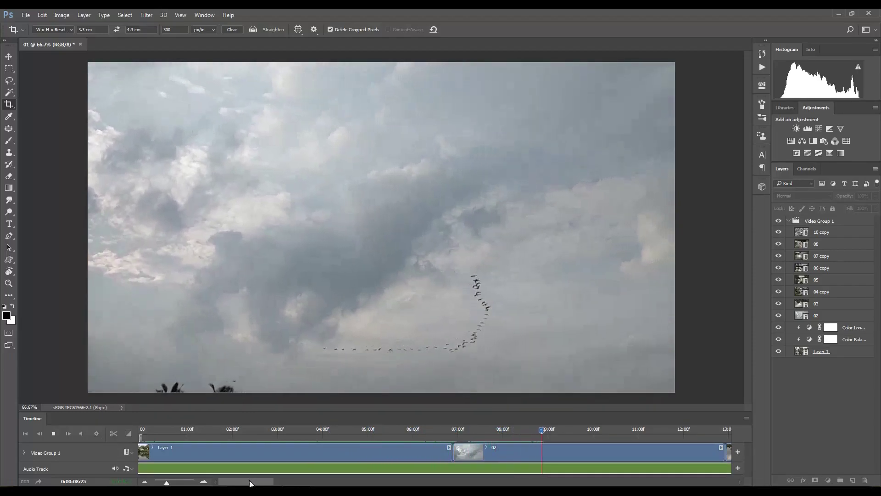
left_click_drag(253, 481, 292, 483)
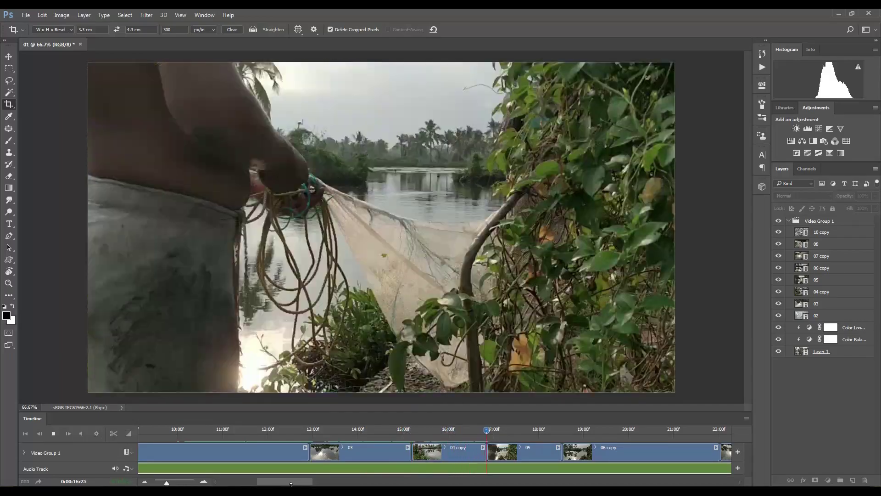
left_click_drag(291, 483, 307, 485)
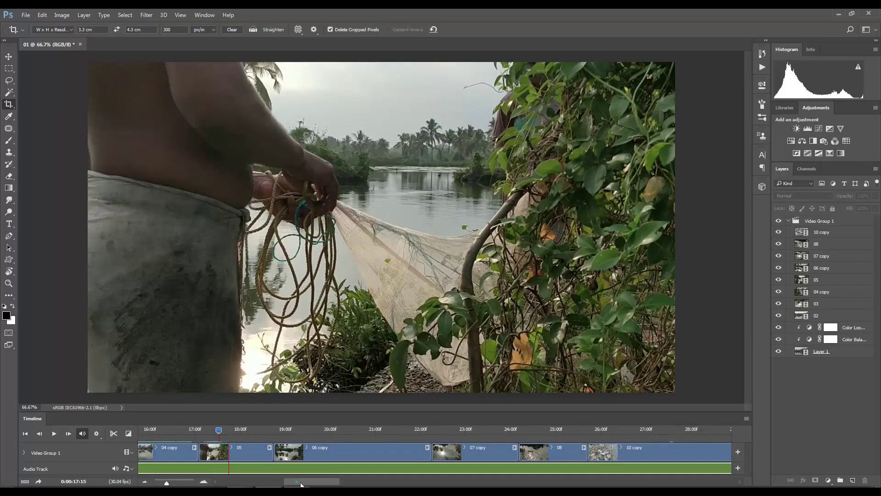
left_click_drag(307, 485, 301, 484)
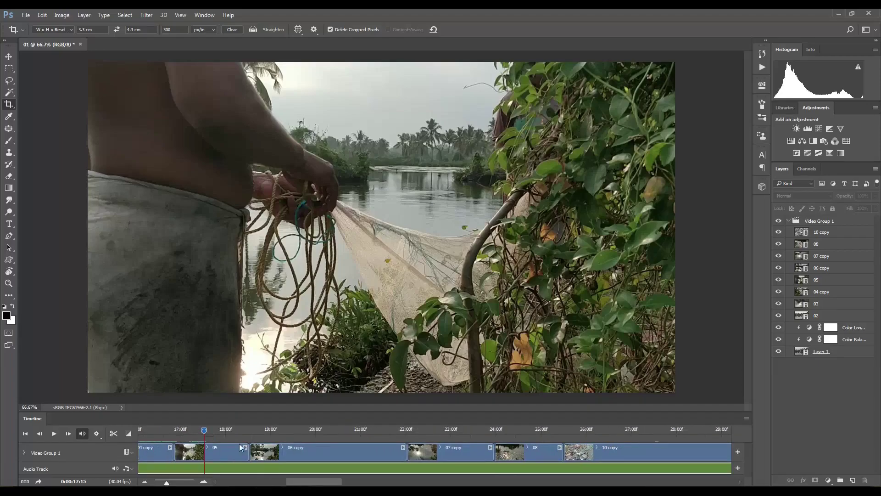
left_click_drag(208, 430, 395, 441)
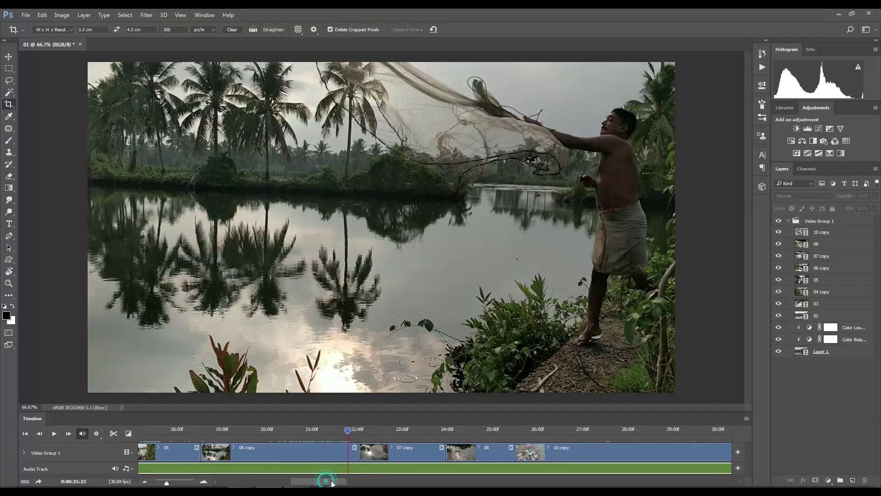
left_click_drag(325, 483, 328, 483)
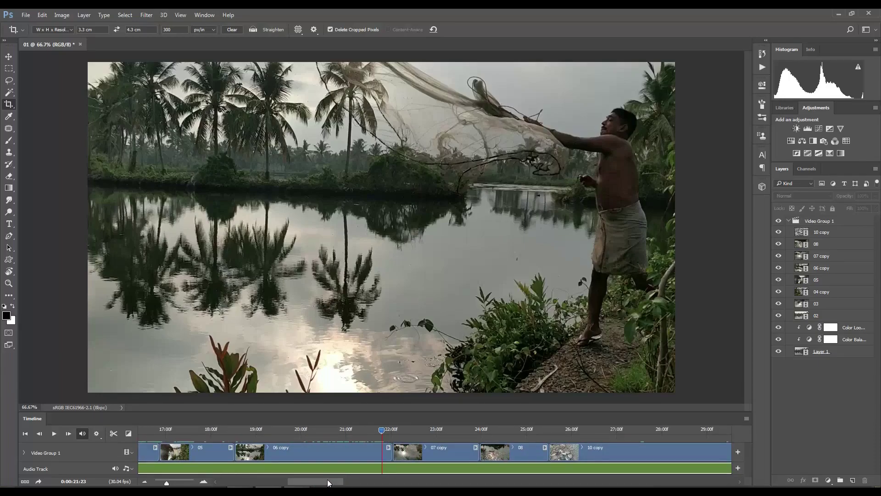
left_click_drag(320, 483, 319, 483)
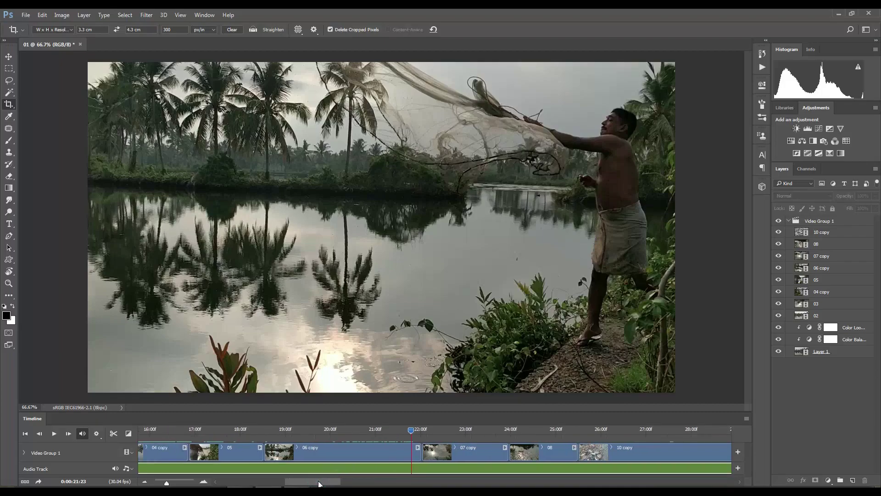
mouse_move(411, 430)
left_mouse_down()
mouse_move(445, 443)
mouse_move(434, 457)
left_mouse_up()
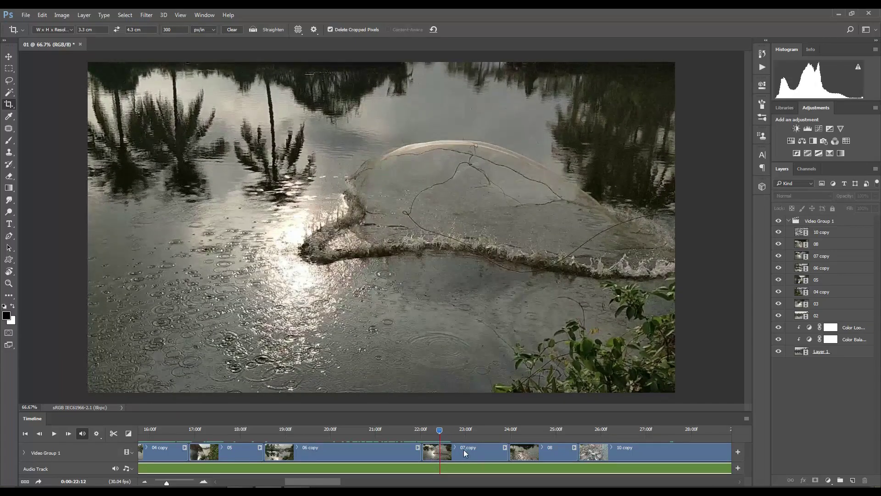
Unmute the 07 copy clip's audio and play back from just before that clip.
left_click(467, 452)
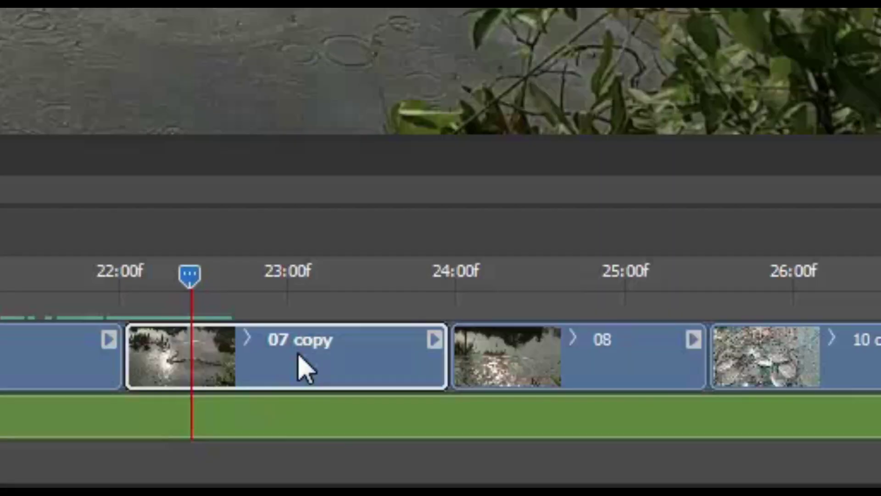
right_click(468, 451)
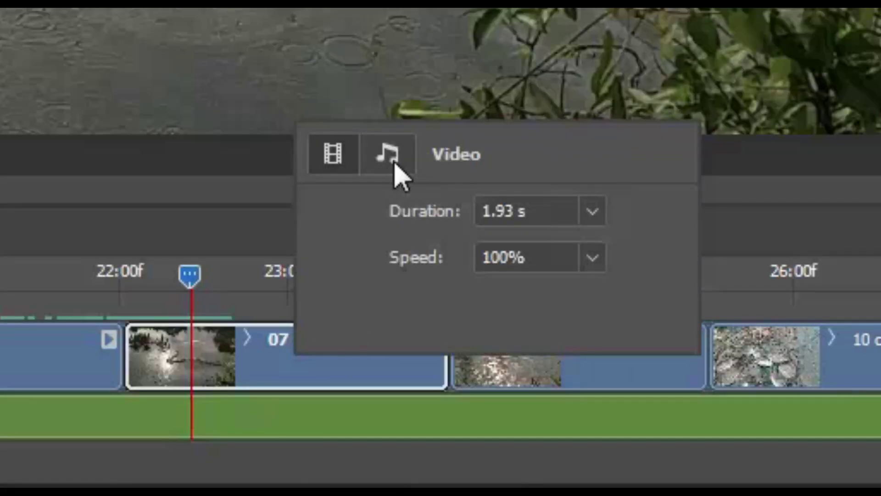
left_click(395, 166)
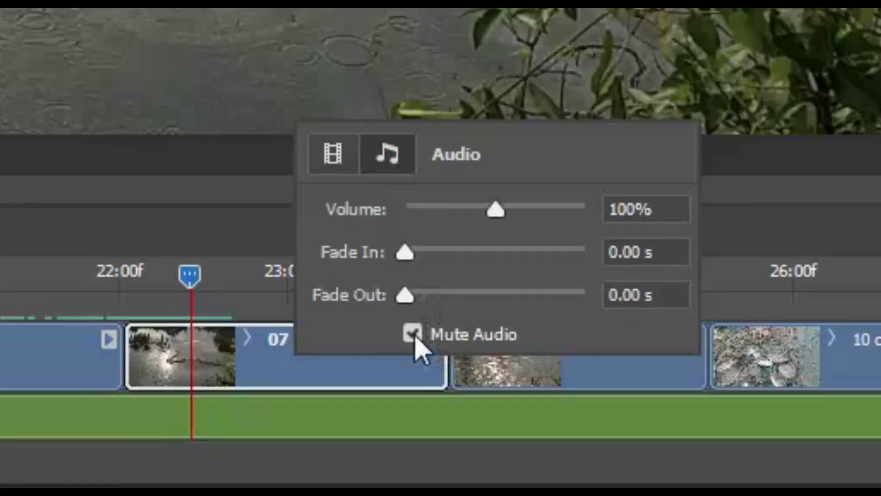
left_click(418, 337)
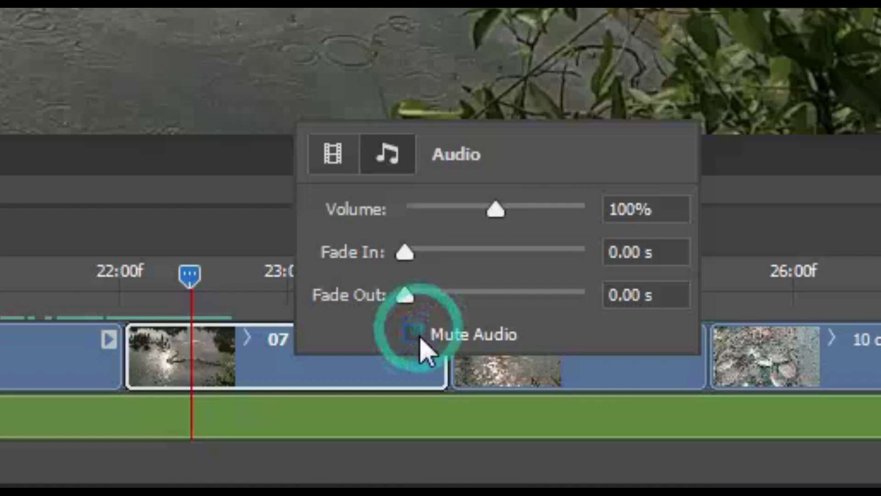
left_click_drag(189, 275, 115, 275)
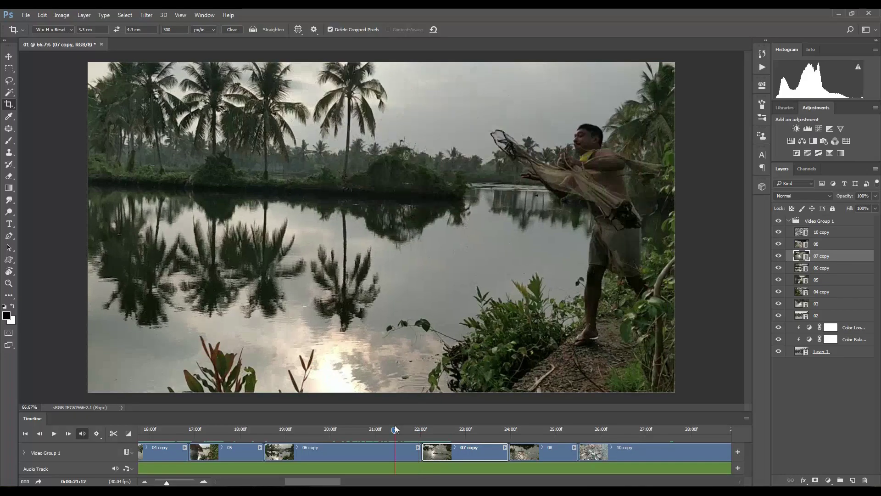
key("space")
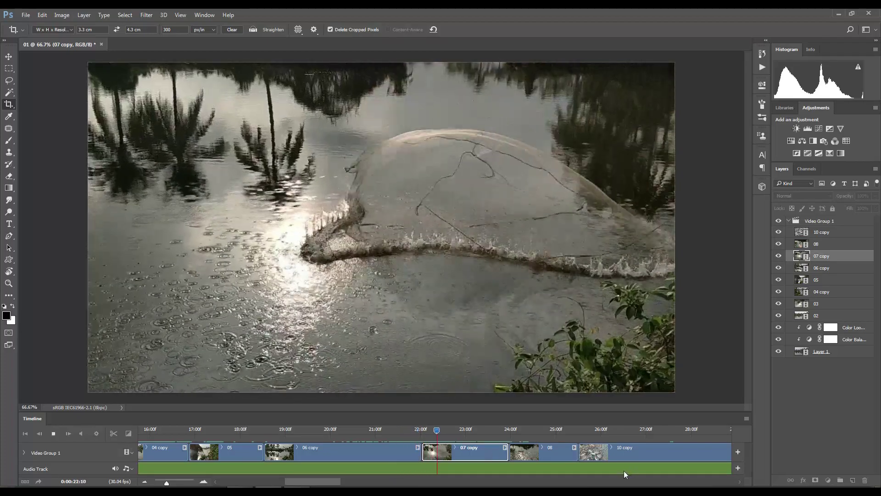
Stop playback, set the playhead to 0:00:33:17 at the end of 10 copy, and select the music.
key("space")
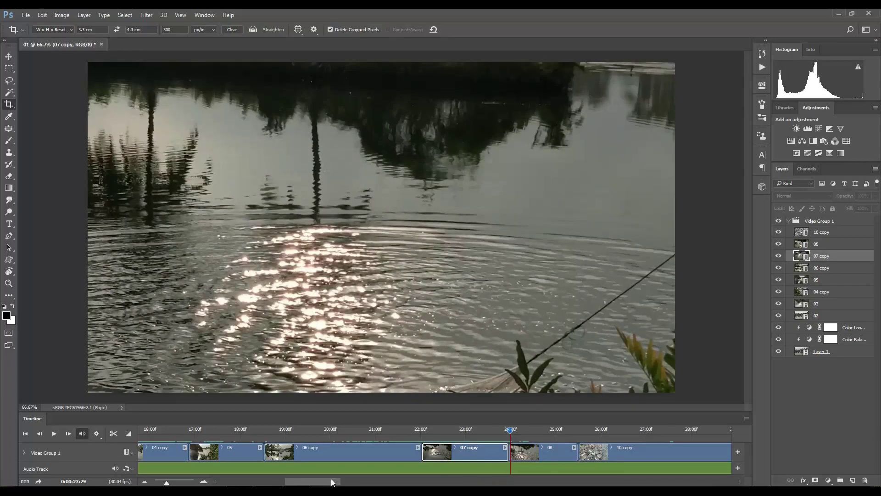
left_click_drag(332, 481, 341, 484)
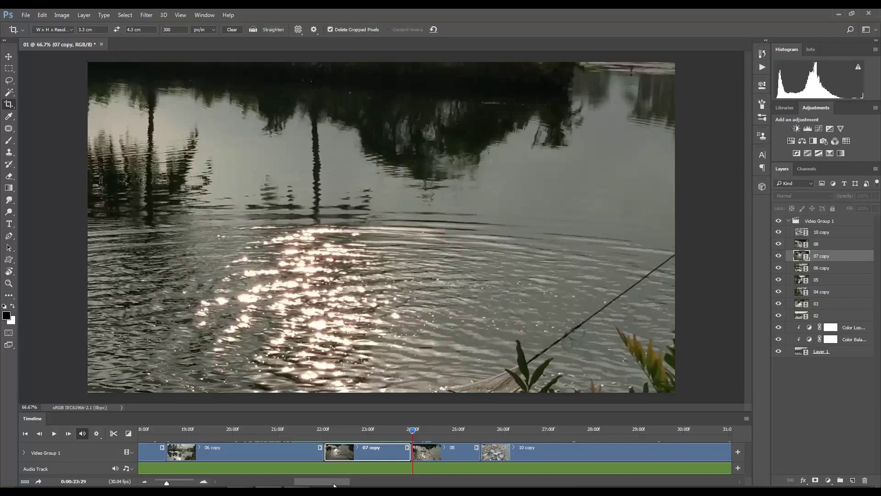
left_click_drag(334, 484, 342, 485)
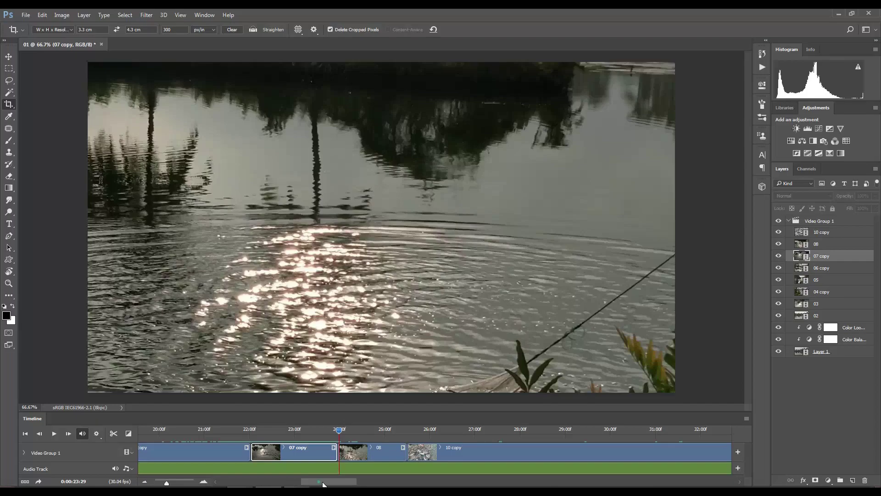
left_click_drag(323, 484, 348, 483)
left_click(509, 430)
left_click_drag(508, 429, 508, 429)
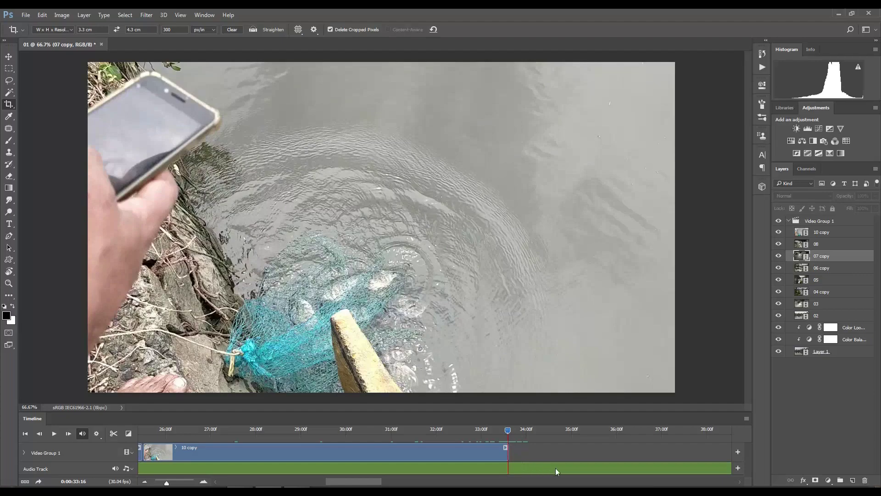
left_click_drag(510, 430, 513, 428)
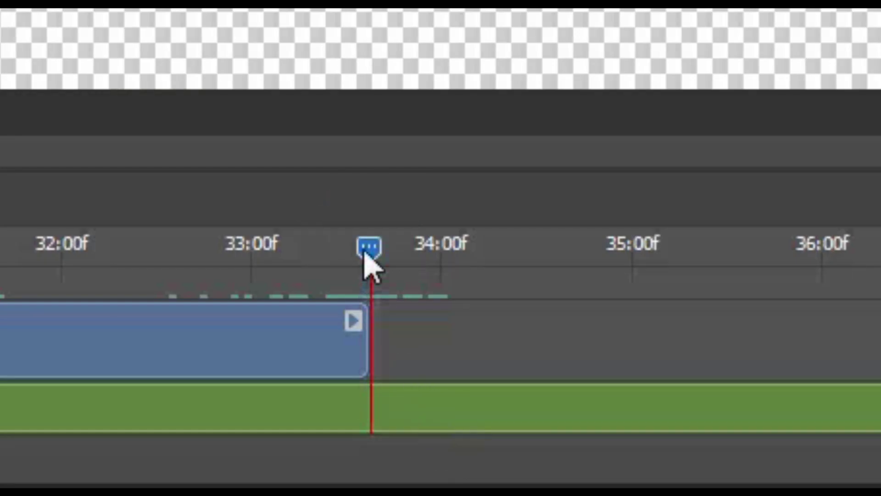
left_click(443, 415)
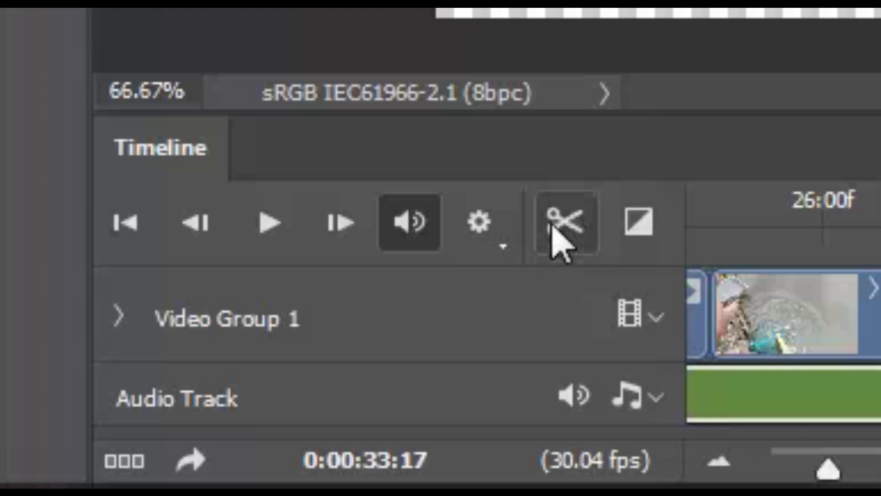
Split the music at the video's end, delete the excess, and set a fade-out of about 17.86 seconds.
left_click(114, 434)
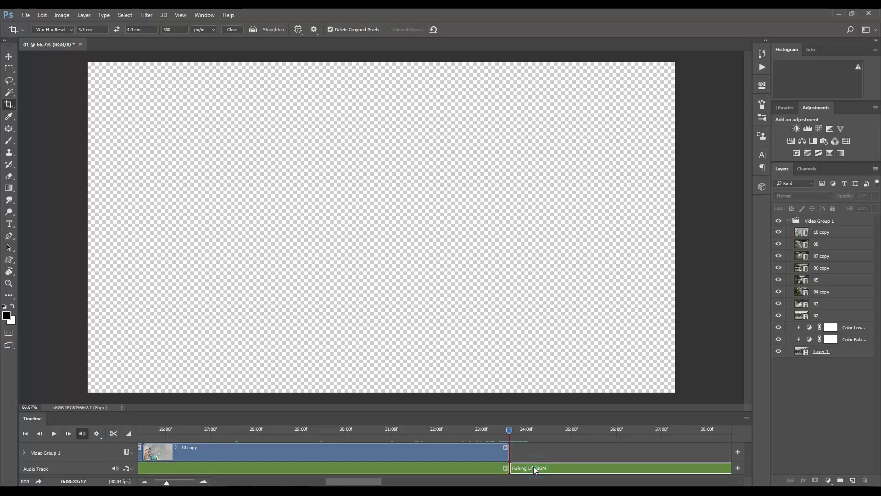
key("Left")
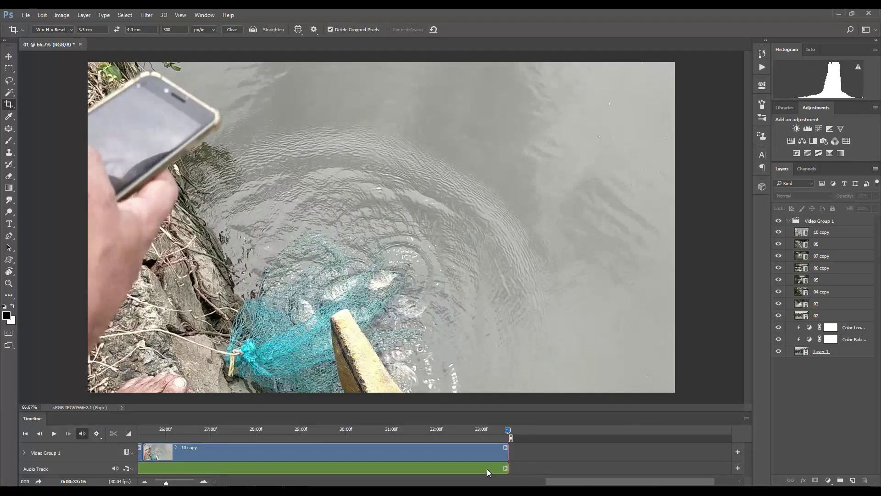
left_click(489, 466)
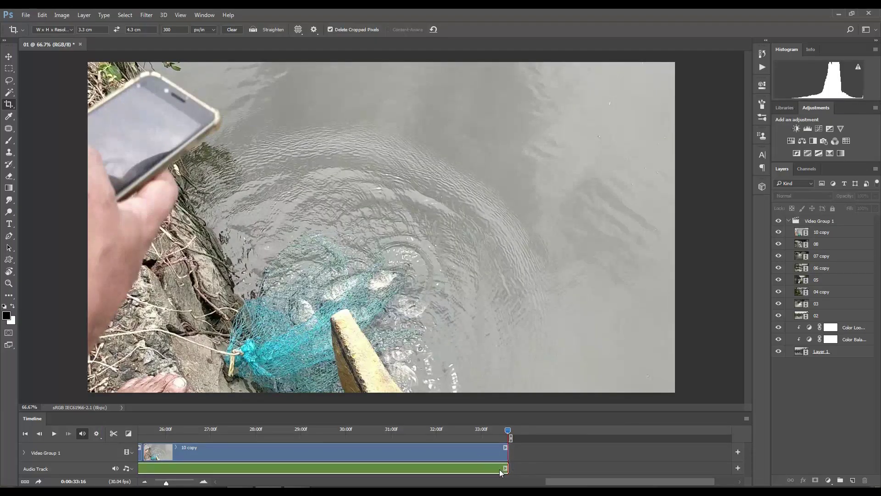
right_click(483, 469)
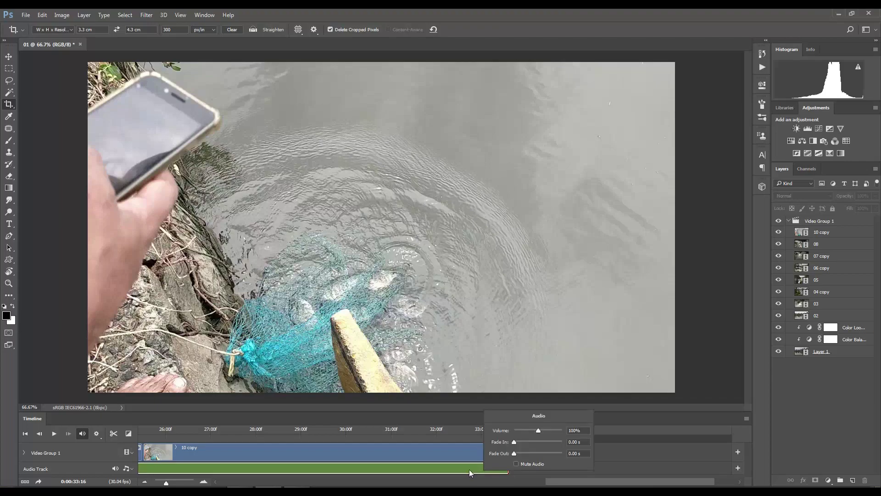
right_click(465, 468)
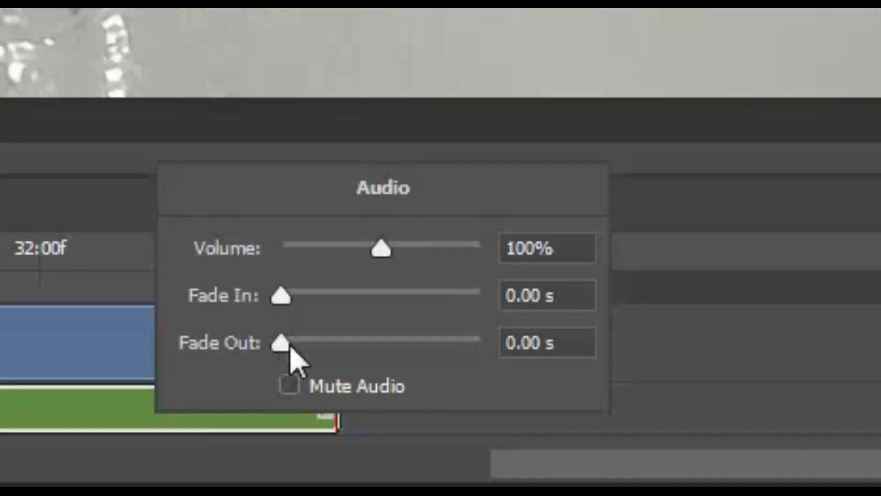
left_click_drag(282, 343, 387, 359)
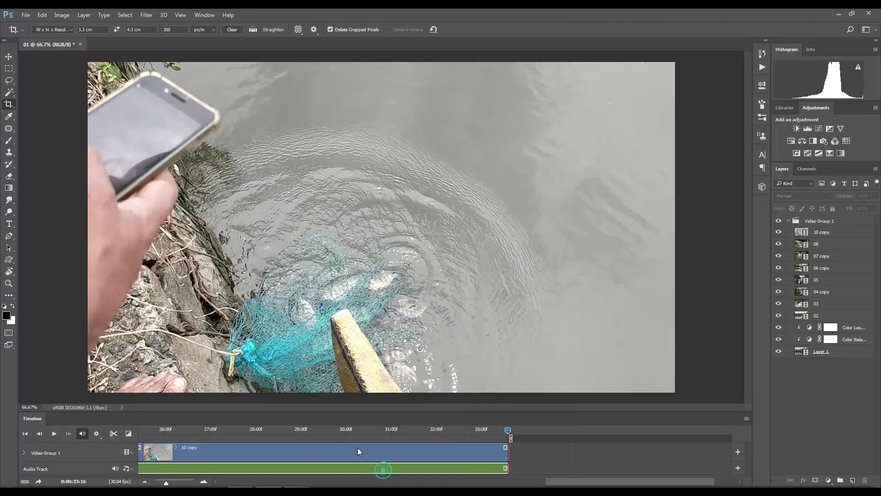
left_click(302, 430)
key("space")
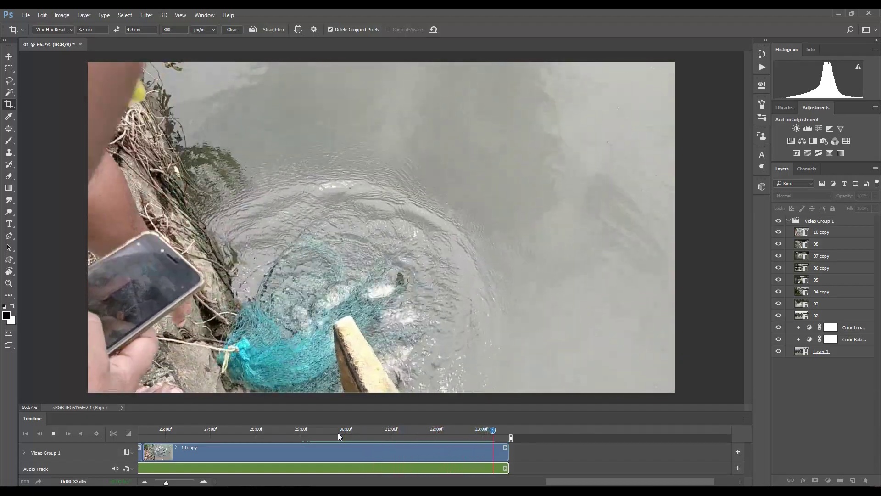
key("space")
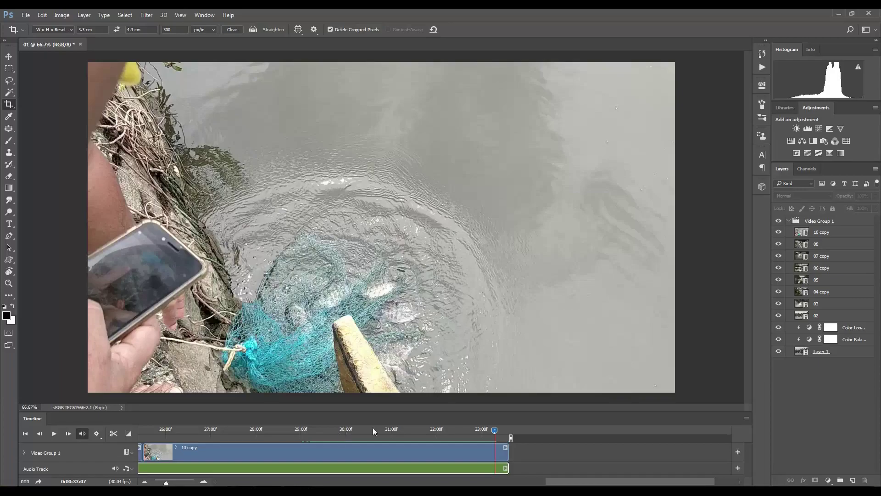
key("Home")
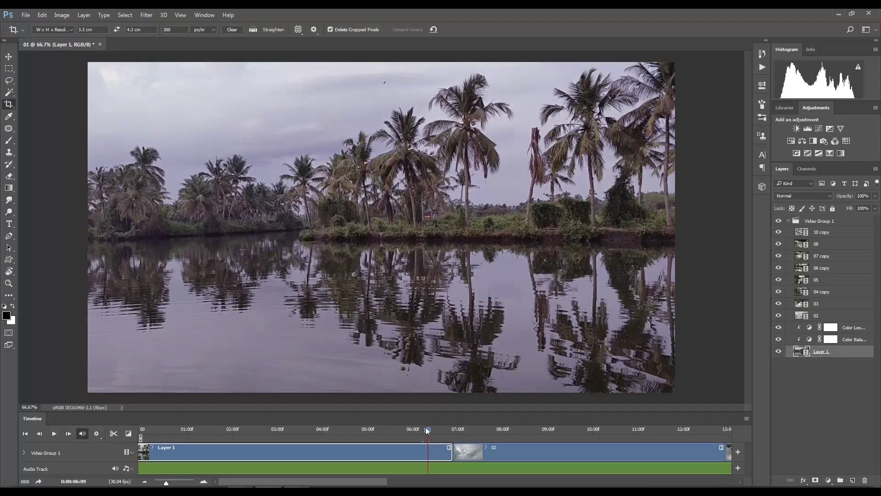
Place a Cross Fade transition on the junction between Layer 1 and clip 02.
left_click_drag(428, 429, 467, 432)
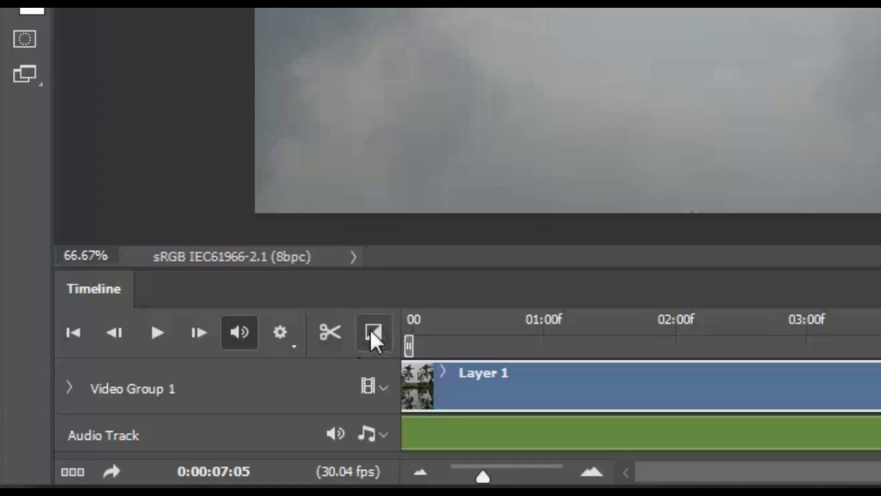
left_click(371, 334)
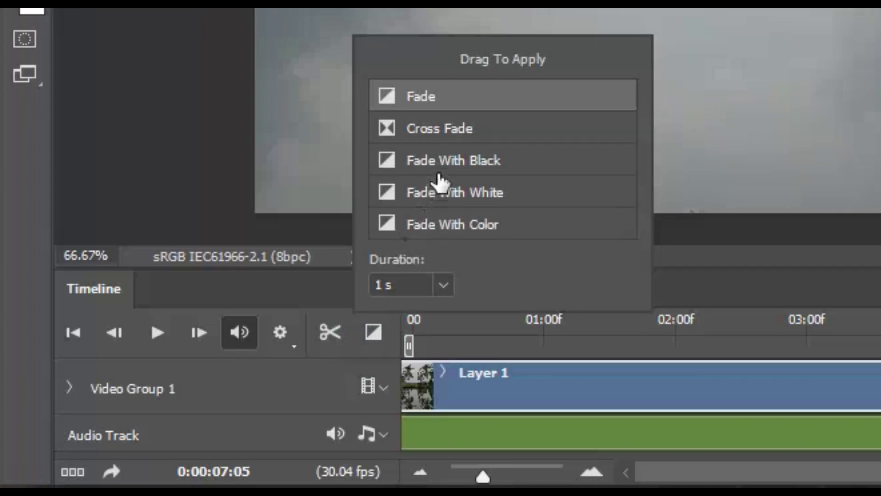
left_click(448, 133)
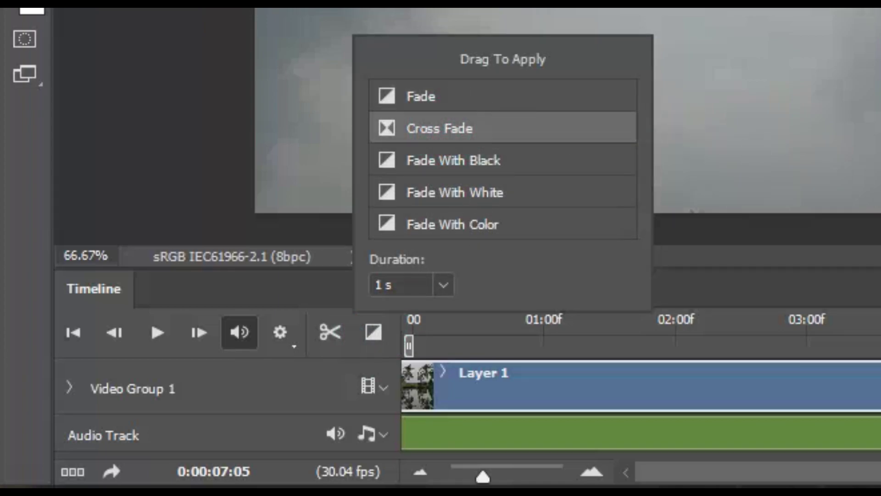
left_click_drag(447, 133, 452, 454)
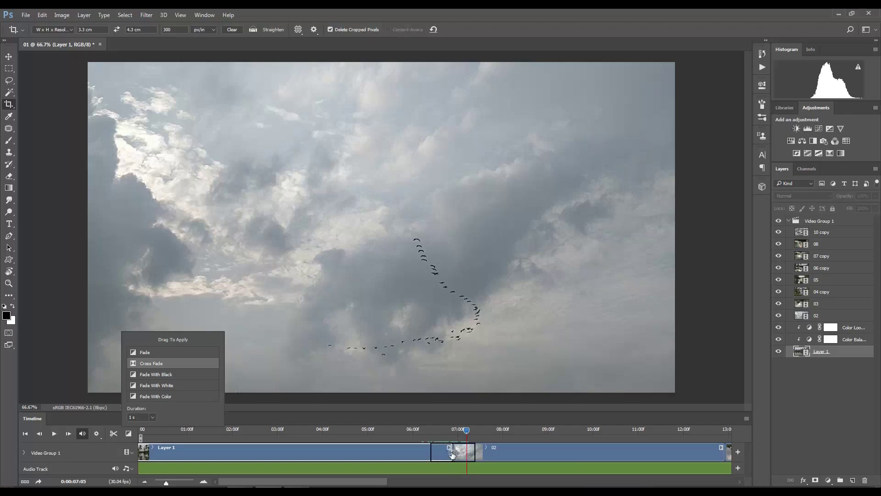
left_click_drag(451, 454, 388, 430)
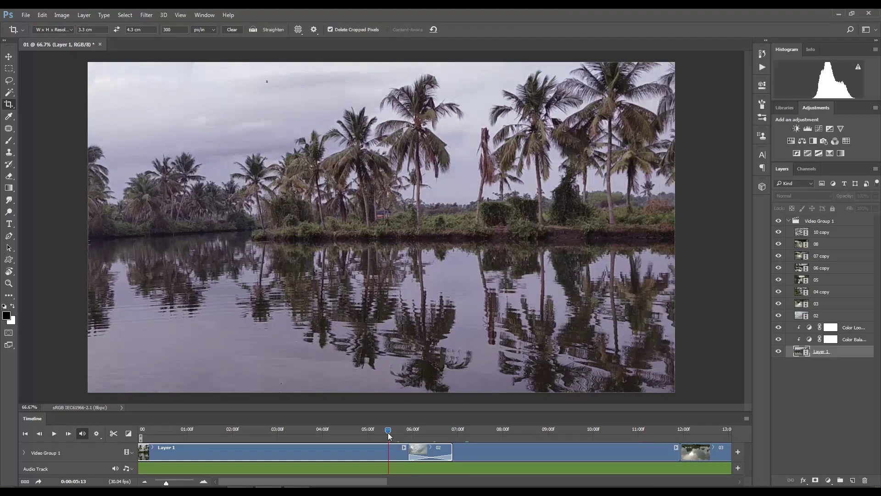
key("space")
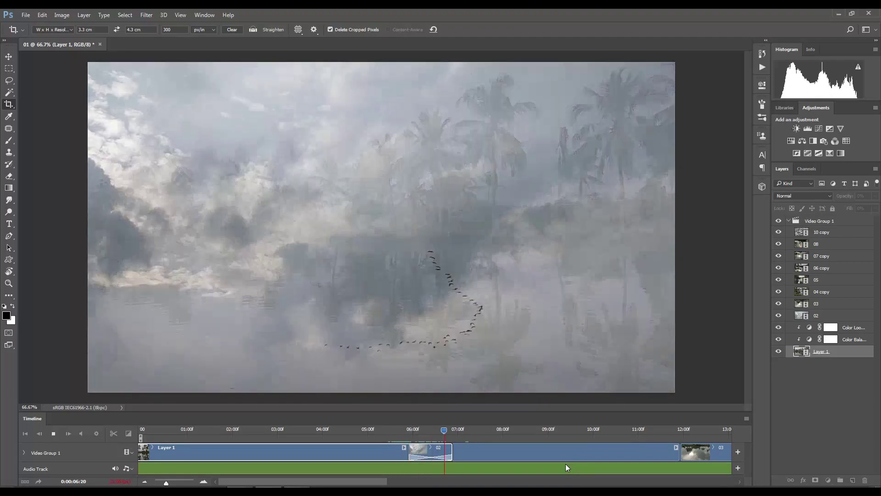
key("space")
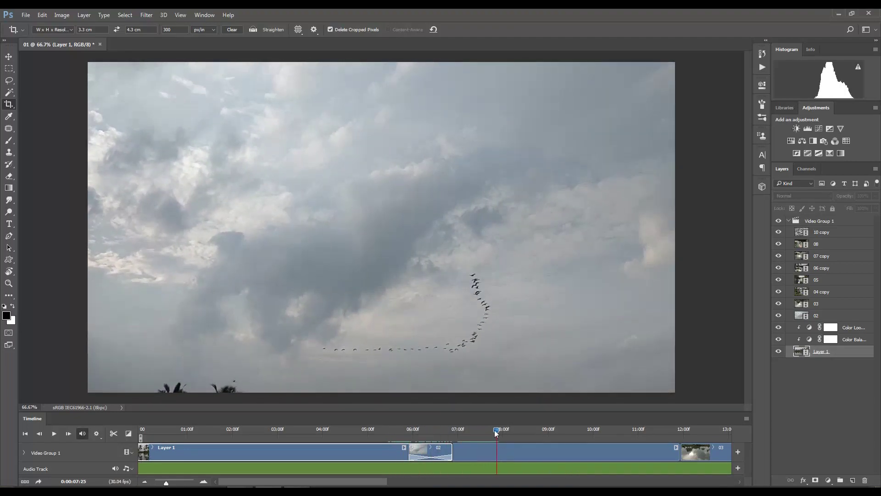
left_click_drag(494, 430, 396, 430)
key("space")
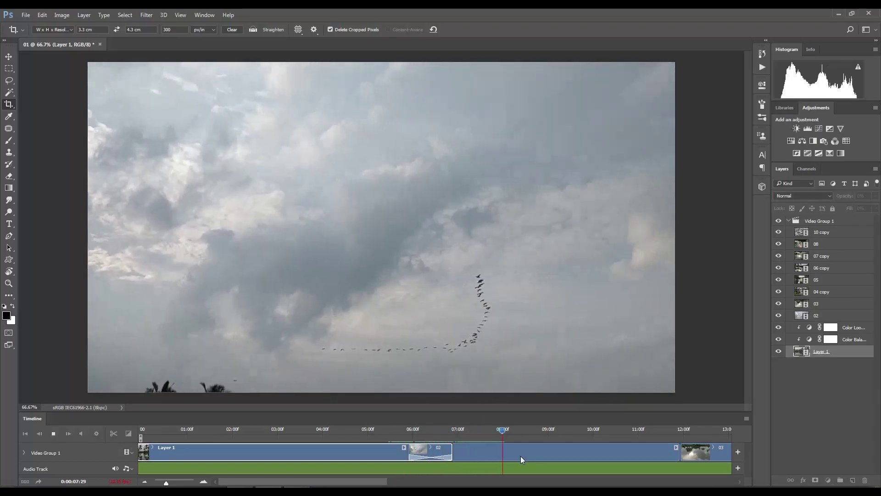
left_click_drag(366, 481, 410, 484)
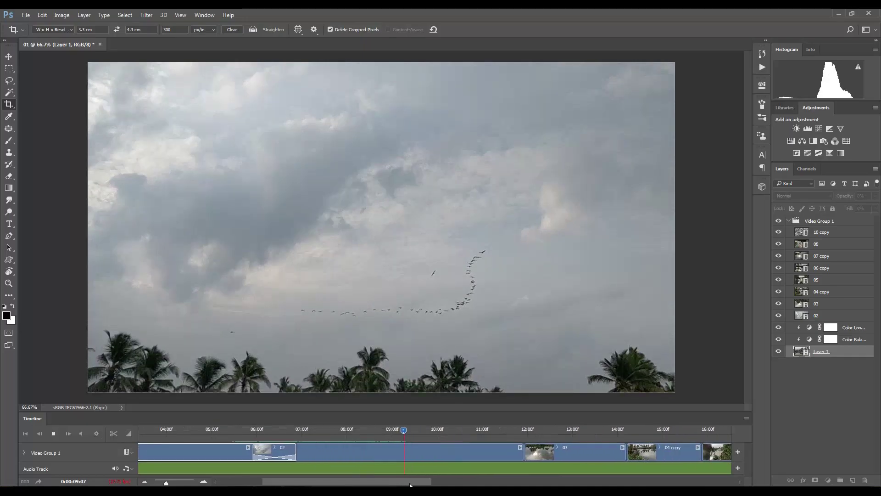
key("space")
left_click_drag(467, 430, 505, 431)
key("space")
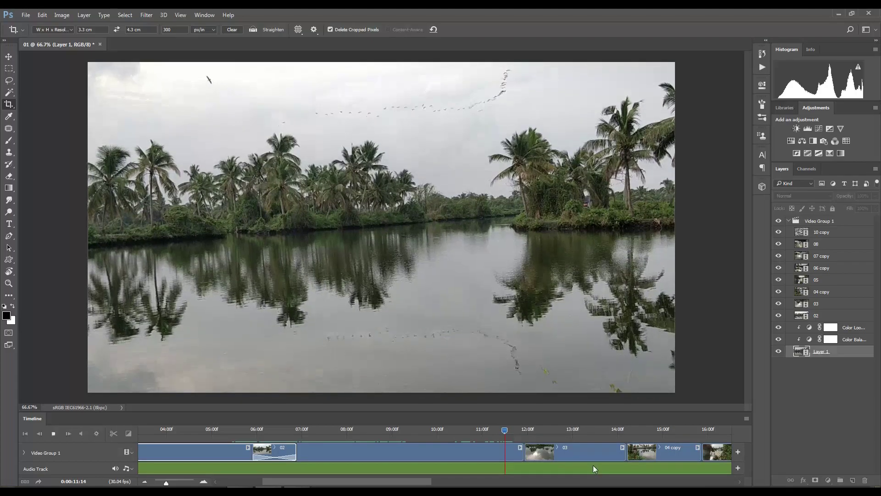
key("space")
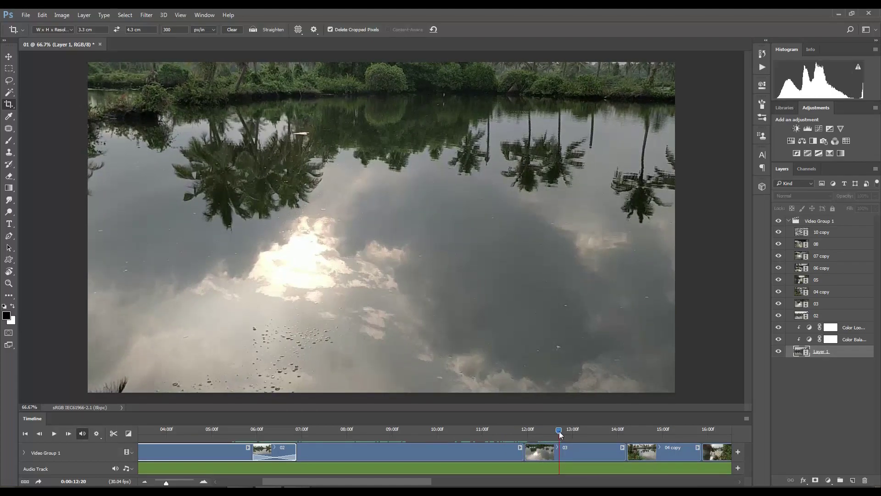
Add a Cross Fade between clips 02 and 03 and preview it with playback.
left_click(535, 450)
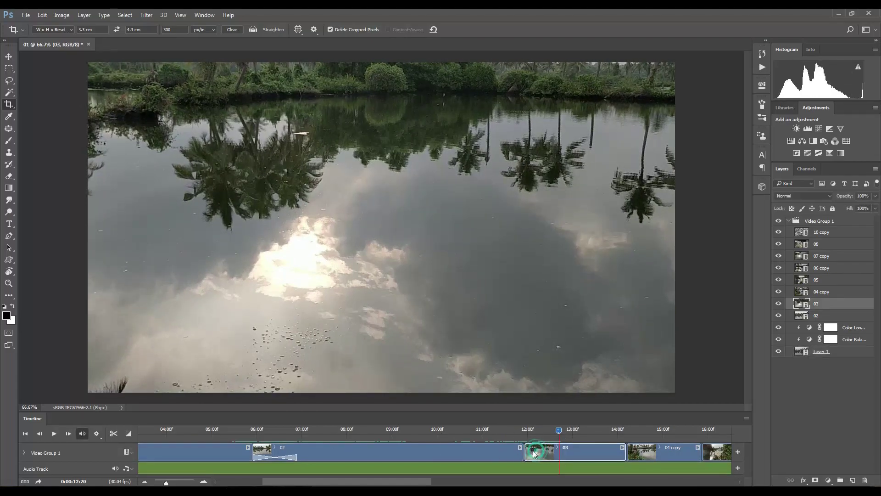
left_click(128, 433)
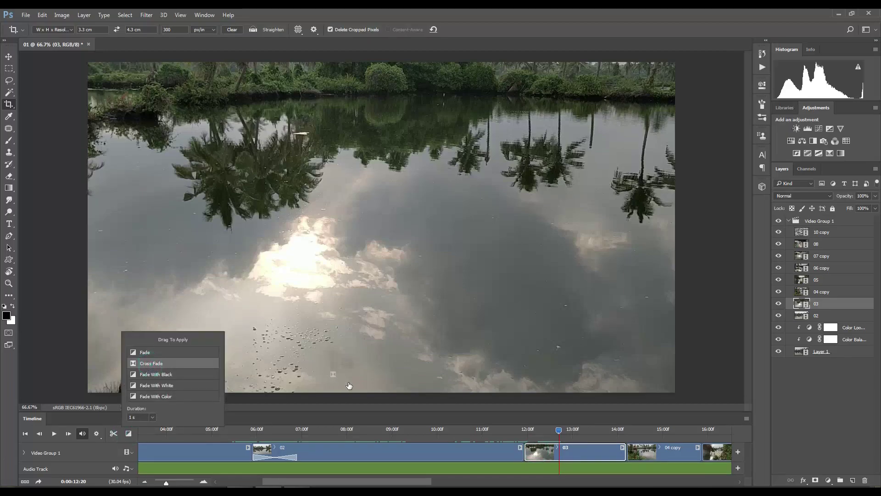
mouse_move(152, 363)
left_mouse_down()
mouse_move(525, 452)
mouse_move(475, 433)
left_mouse_up()
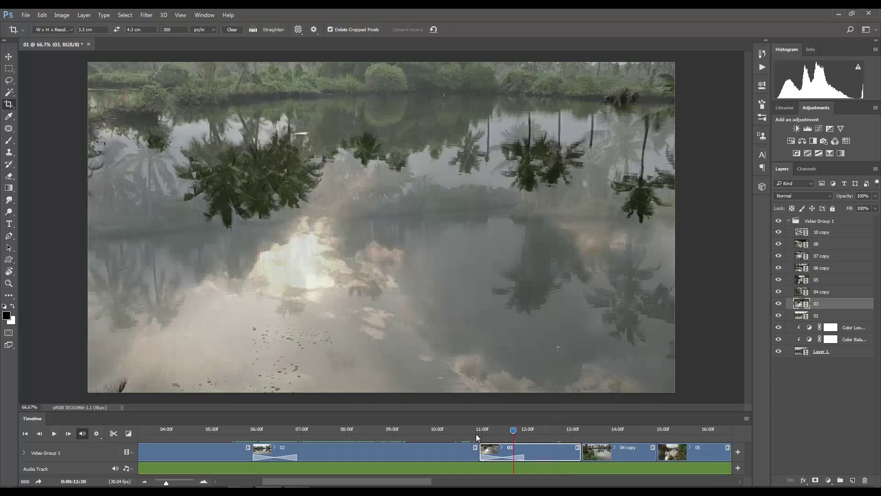
key("space")
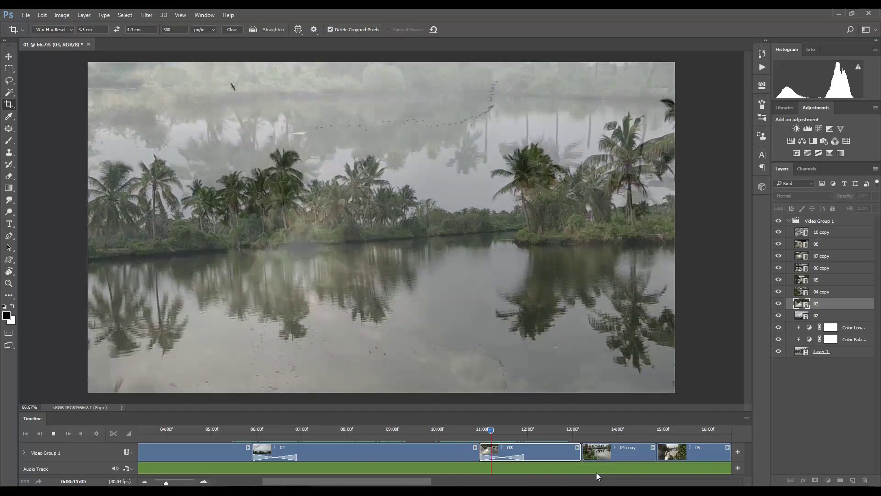
key("space")
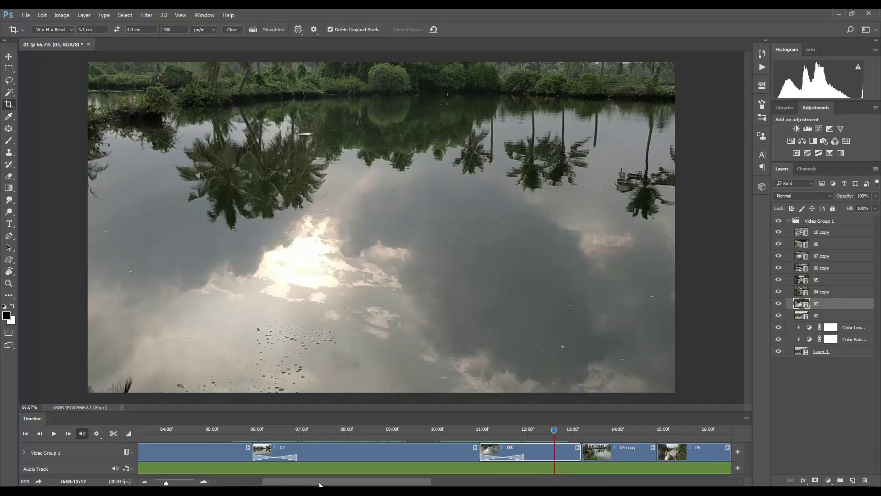
Add another Cross Fade at the junction after clip 03.
left_click_drag(321, 481, 383, 481)
scroll(276, 452, "down", 2)
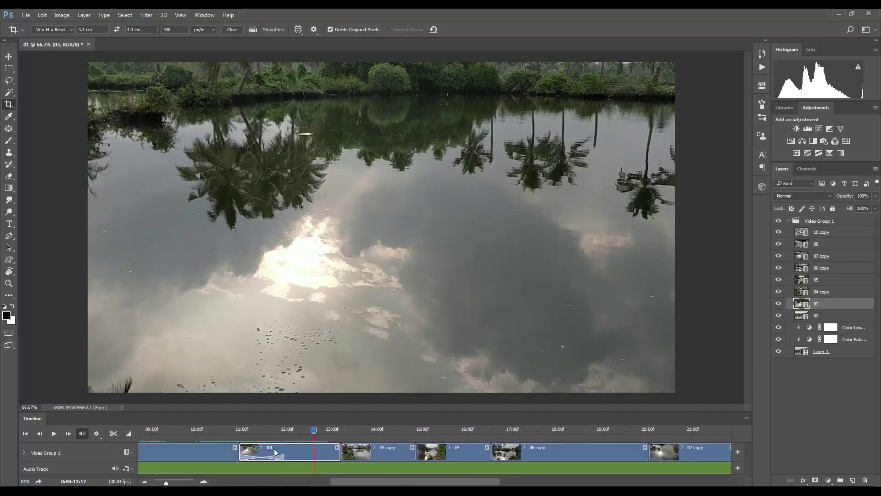
left_click(128, 434)
left_click_drag(151, 362, 381, 450)
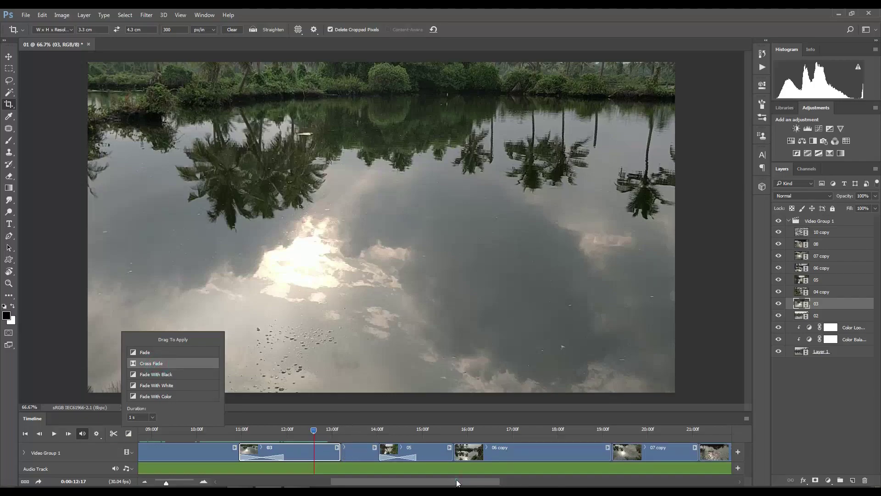
left_click_drag(457, 481, 222, 484)
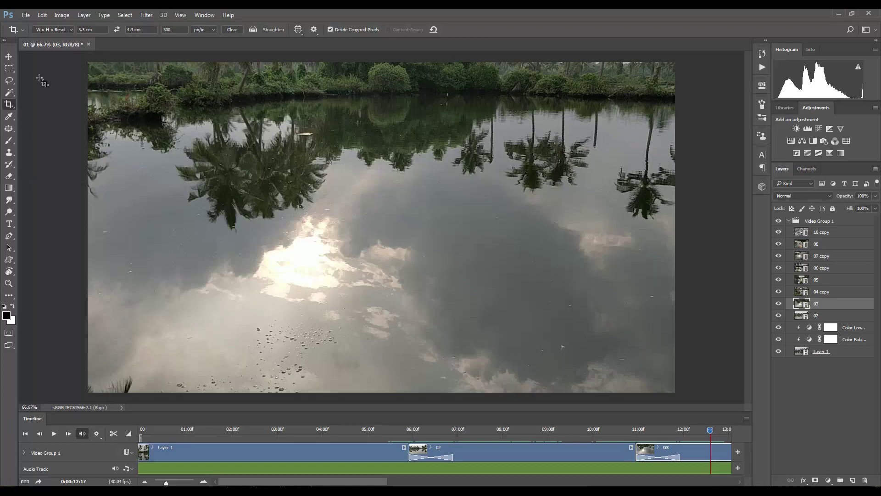
Render the timeline to 01.mp4 as H.264 with the High Quality preset in a selected folder.
left_click(25, 16)
mouse_move(59, 241)
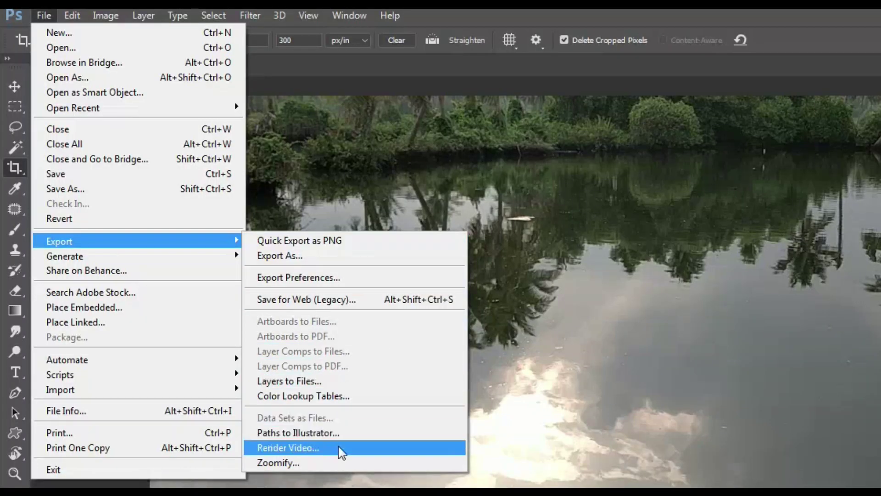
left_click(339, 452)
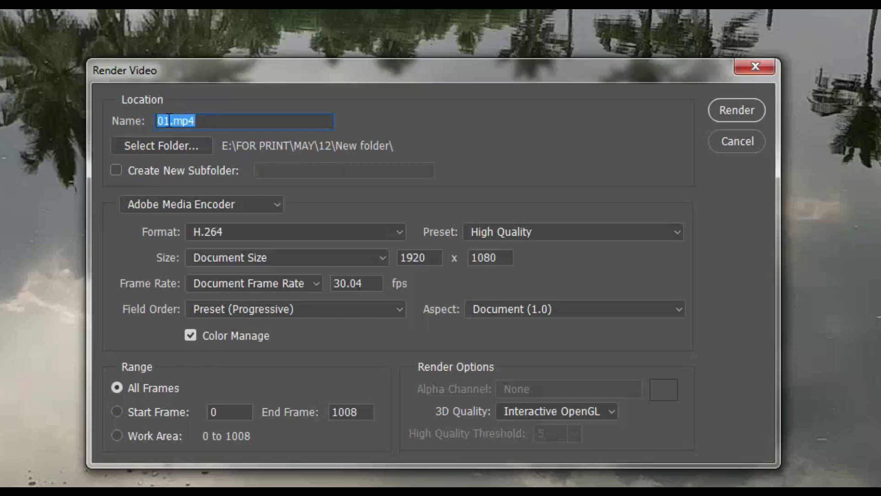
left_click(175, 146)
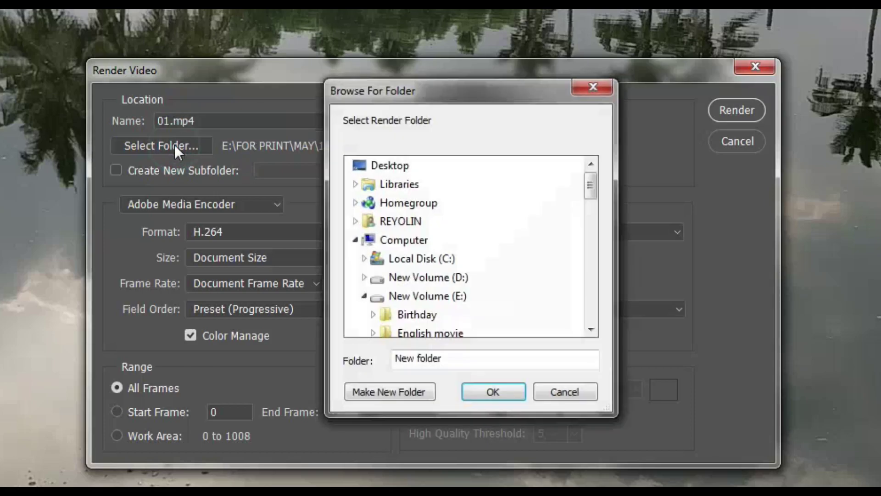
left_click(588, 91)
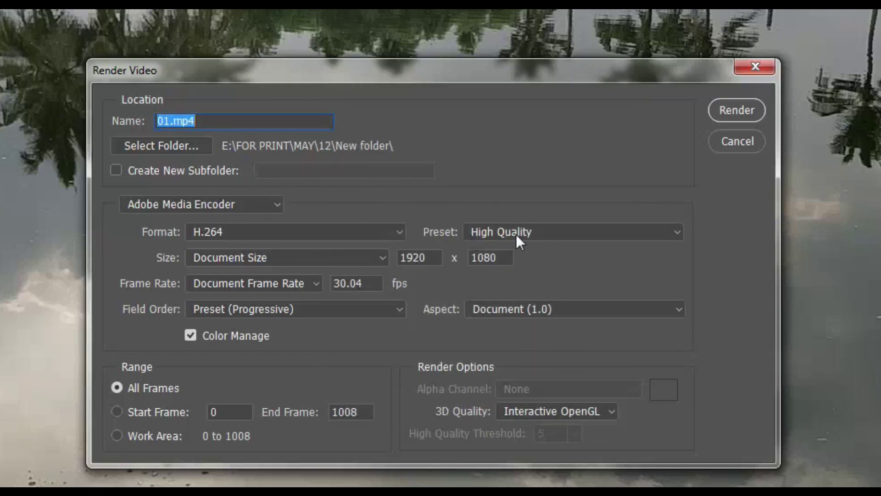
left_click(541, 232)
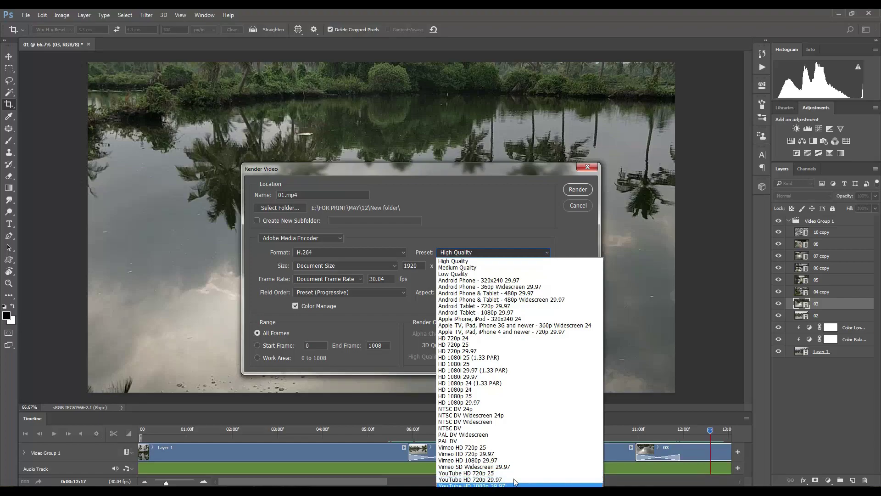
left_click(510, 250)
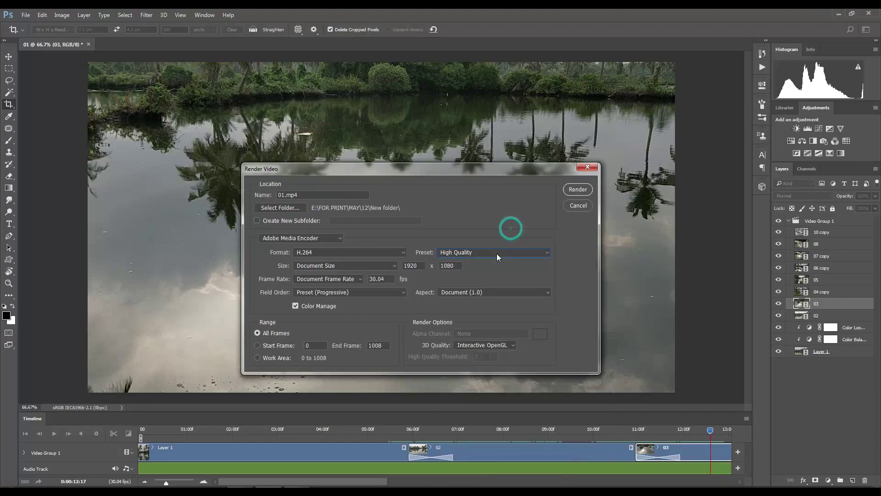
left_click(580, 191)
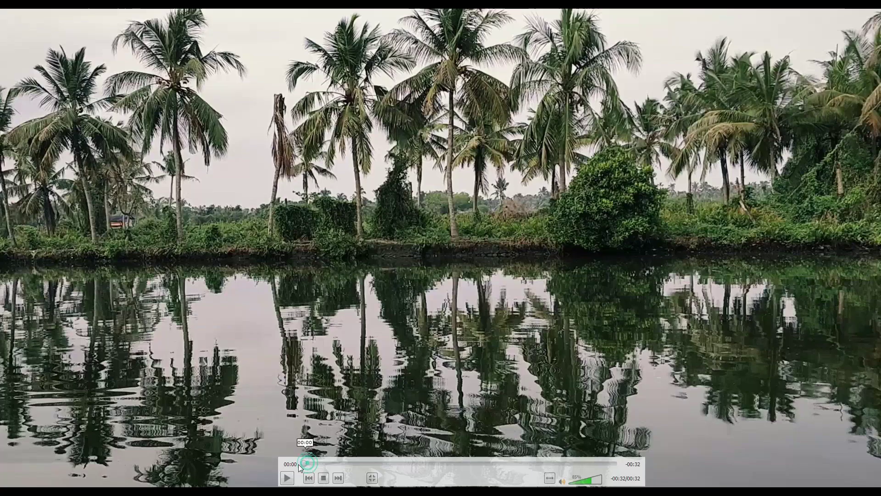
Start playback of the rendered 01.mp4 in VLC.
key("space")
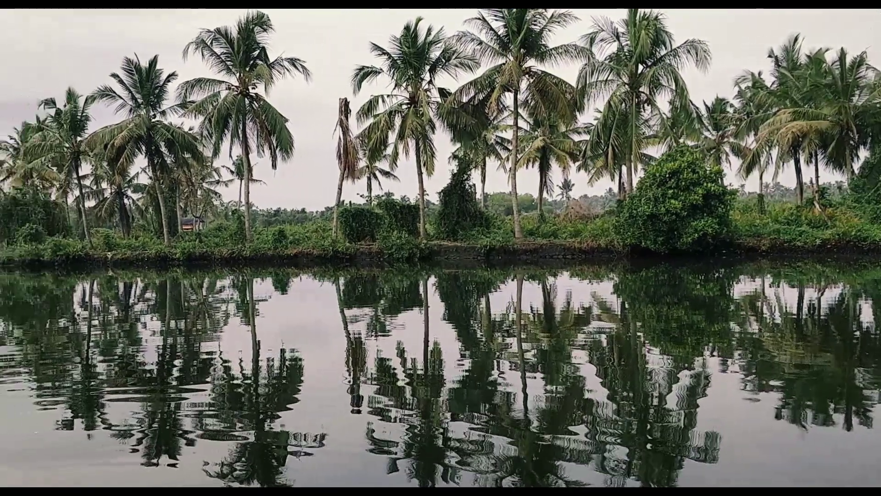